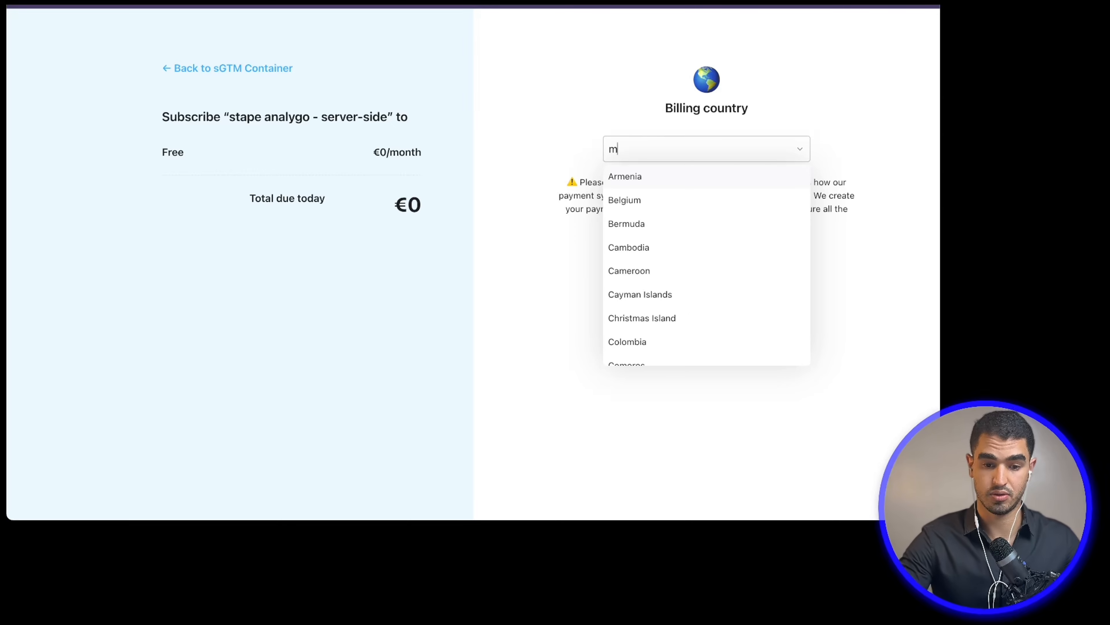
# - Set the billing country to Morocco and apply it to the container's free subscription
pyautogui.click(733, 204)
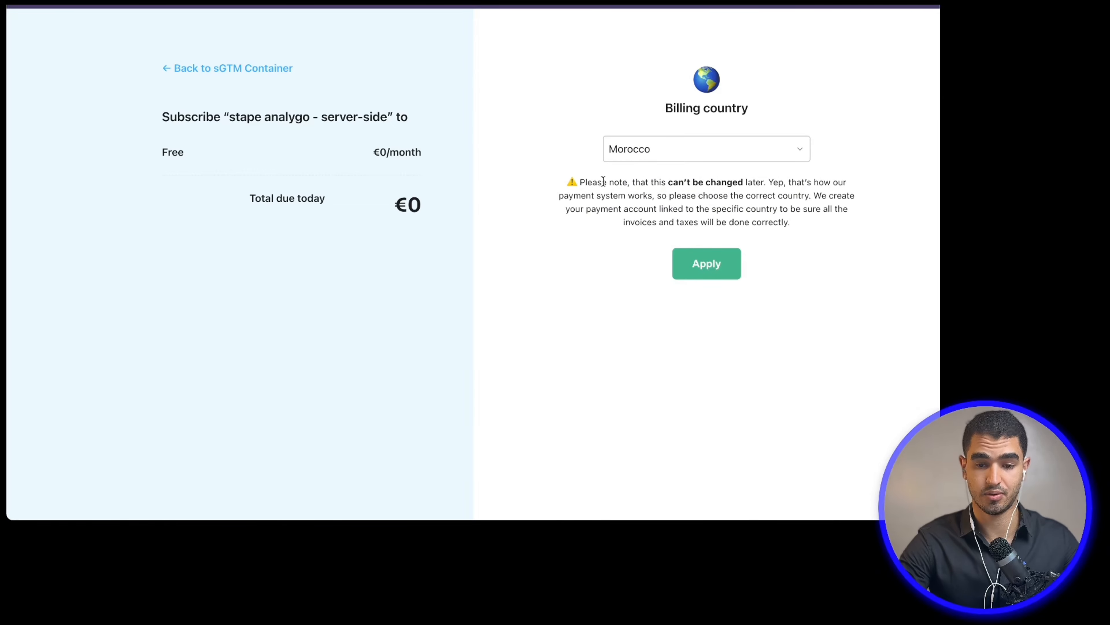
pyautogui.click(696, 262)
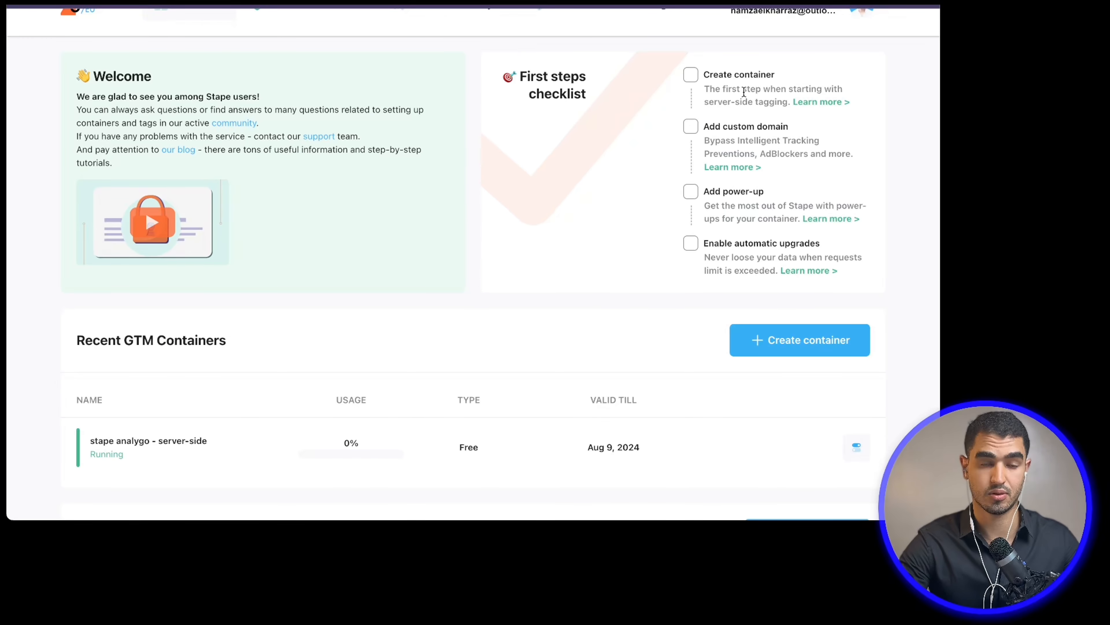
# - Open the settings of the "stape analygo - server-side" container and enter sgtm.analygo.co as a custom domain
pyautogui.click(689, 74)
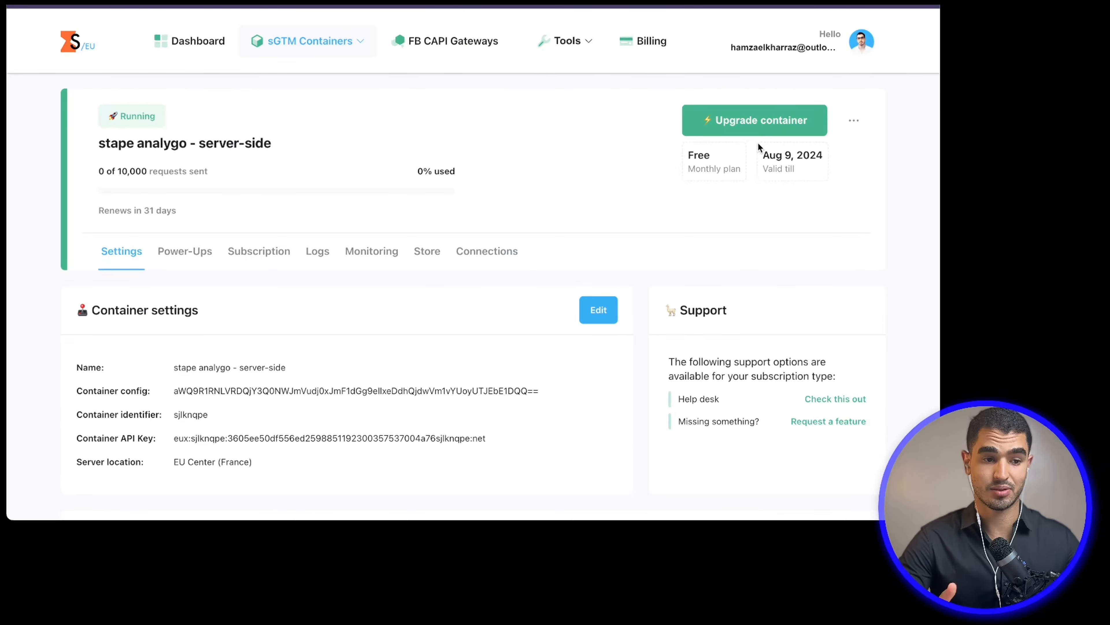
pyautogui.scroll(-3, 149, 143)
pyautogui.scroll(-2, 148, 139)
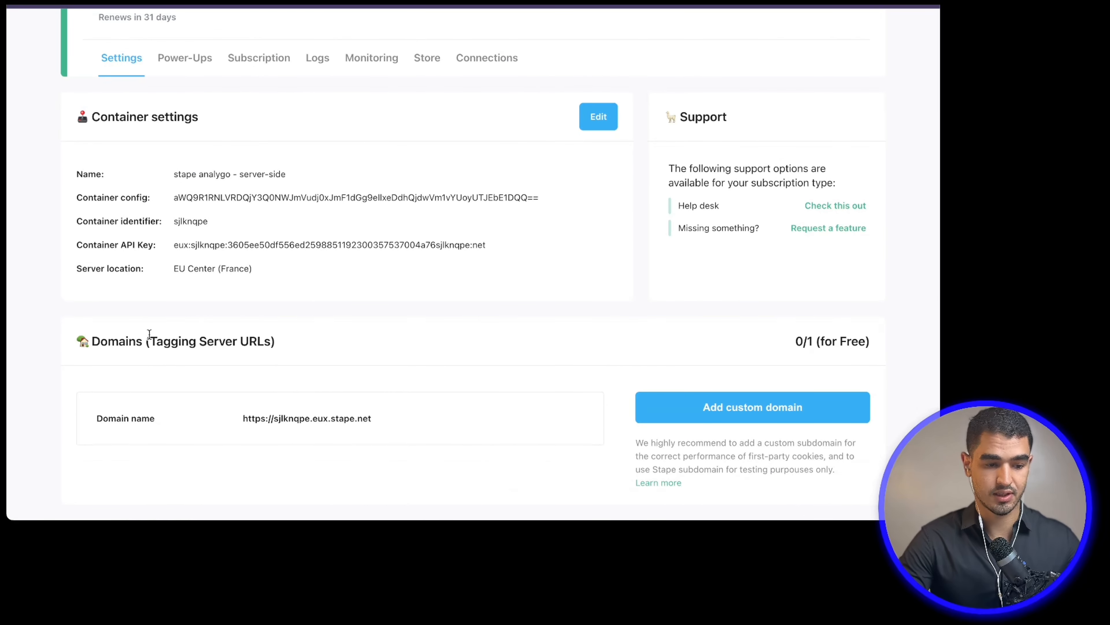
pyautogui.moveTo(374, 420)
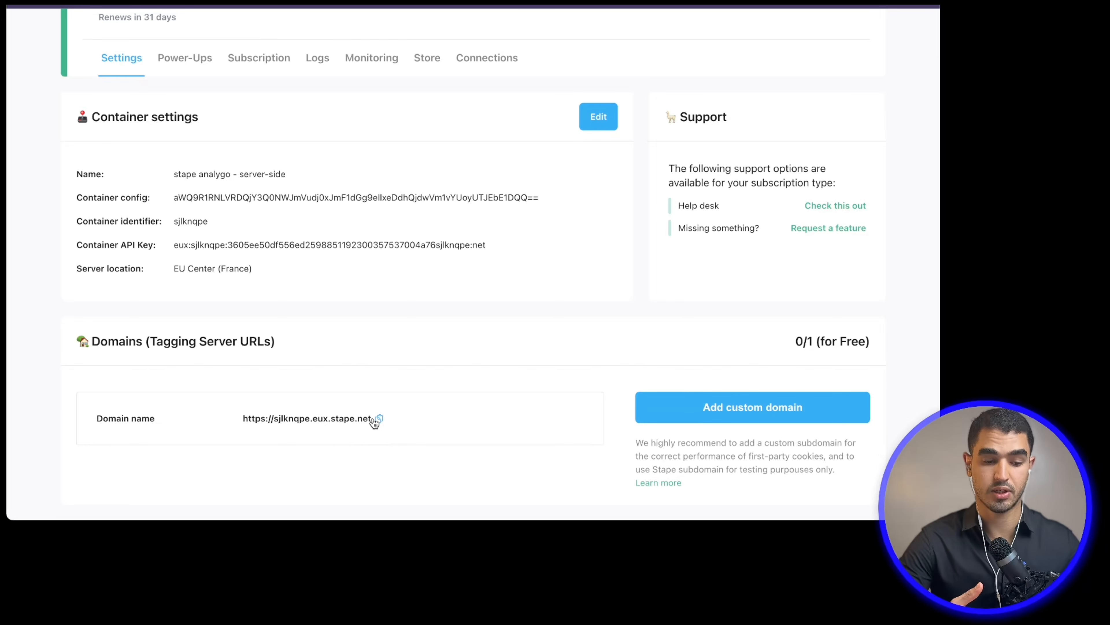
pyautogui.click(754, 407)
pyautogui.scroll(-3, 486, 346)
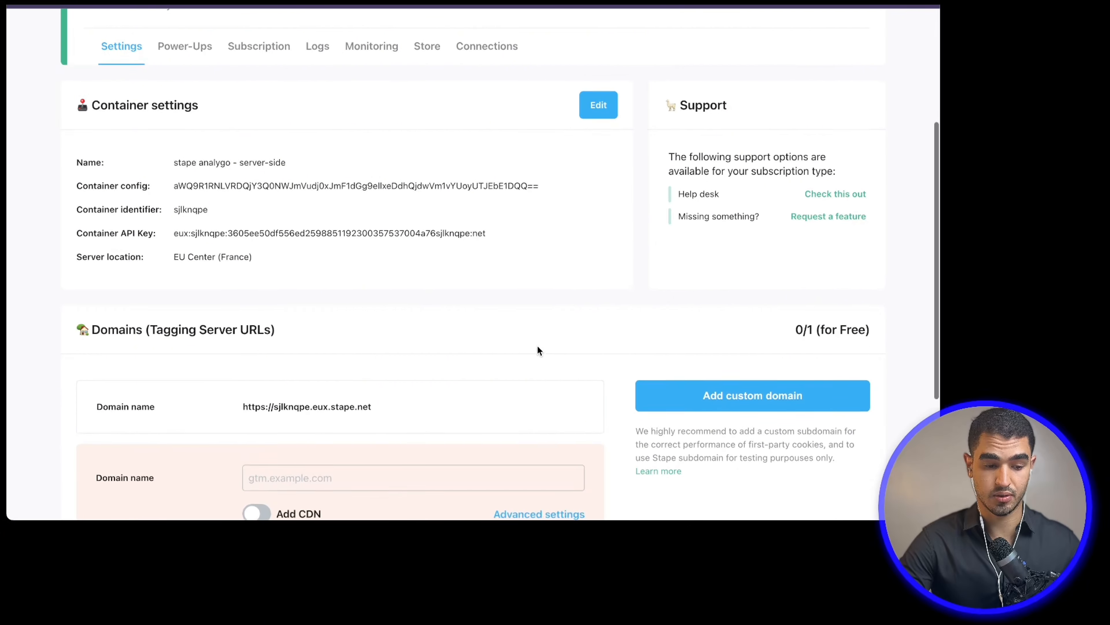
pyautogui.write('sgtm.analygo.co')
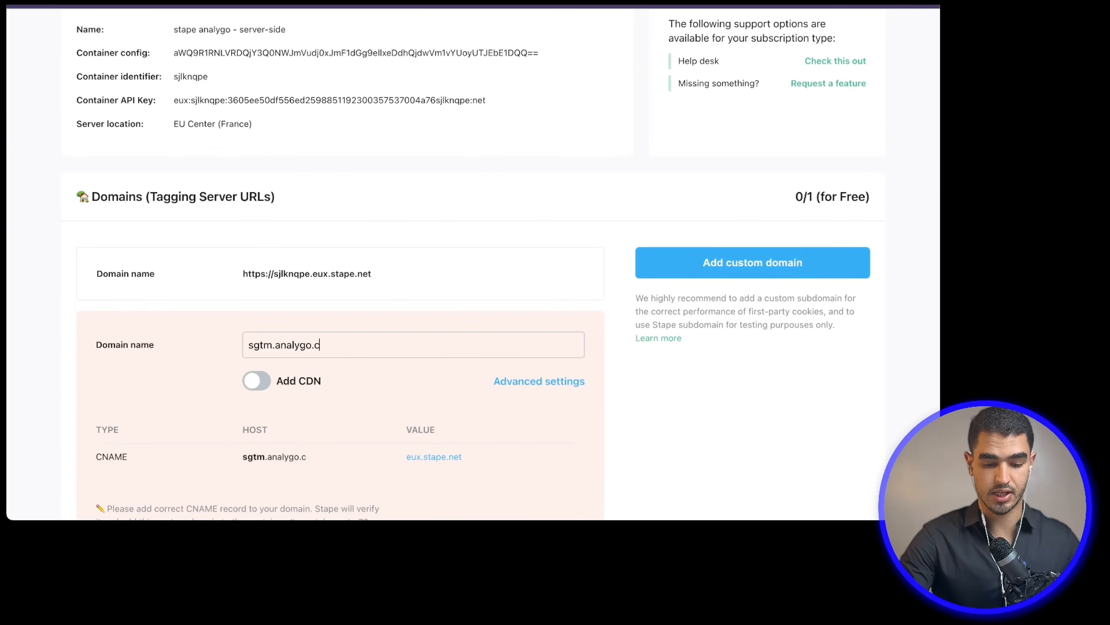
pyautogui.doubleClick(261, 345)
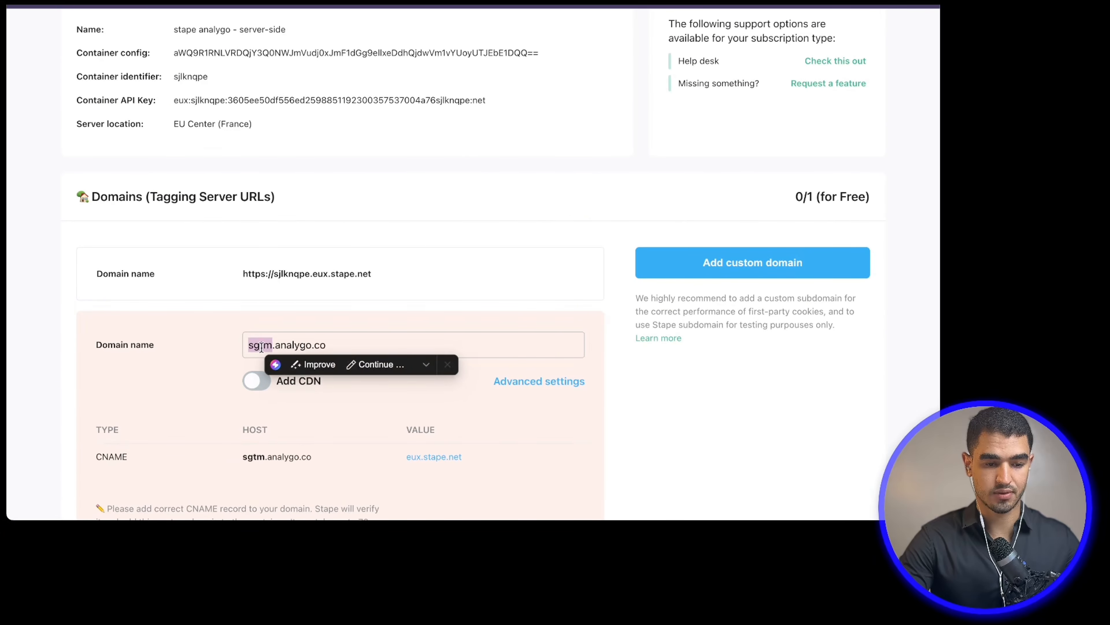
pyautogui.moveTo(275, 344); pyautogui.dragTo(328, 346)
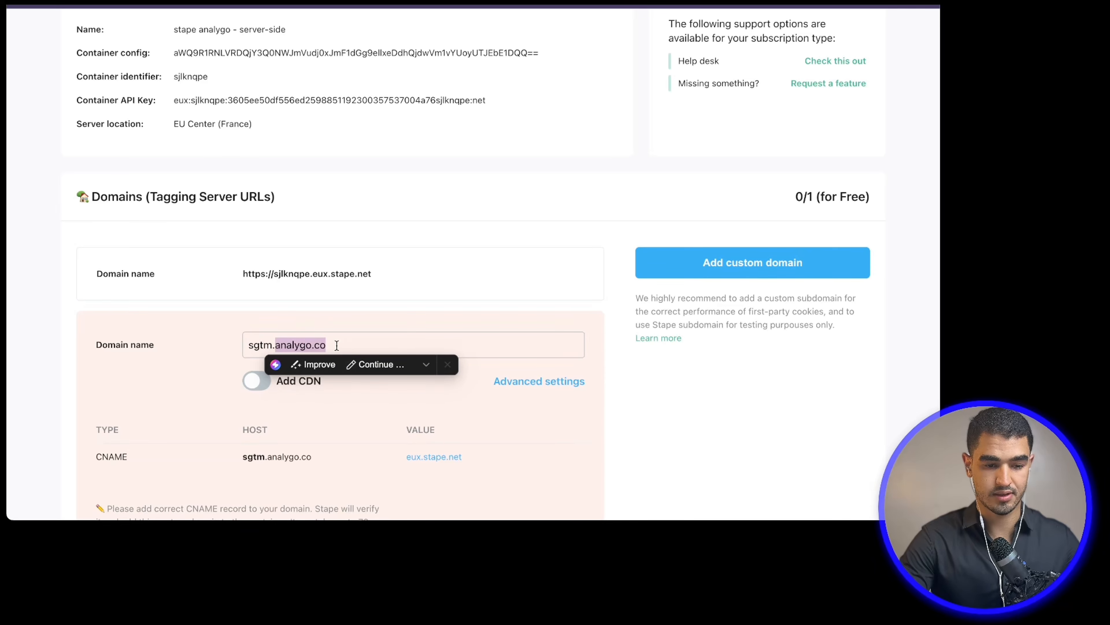
# - Enable the CDN for the custom domain with the Stape CDN option
pyautogui.click(256, 381)
pyautogui.scroll(-2, 306, 350)
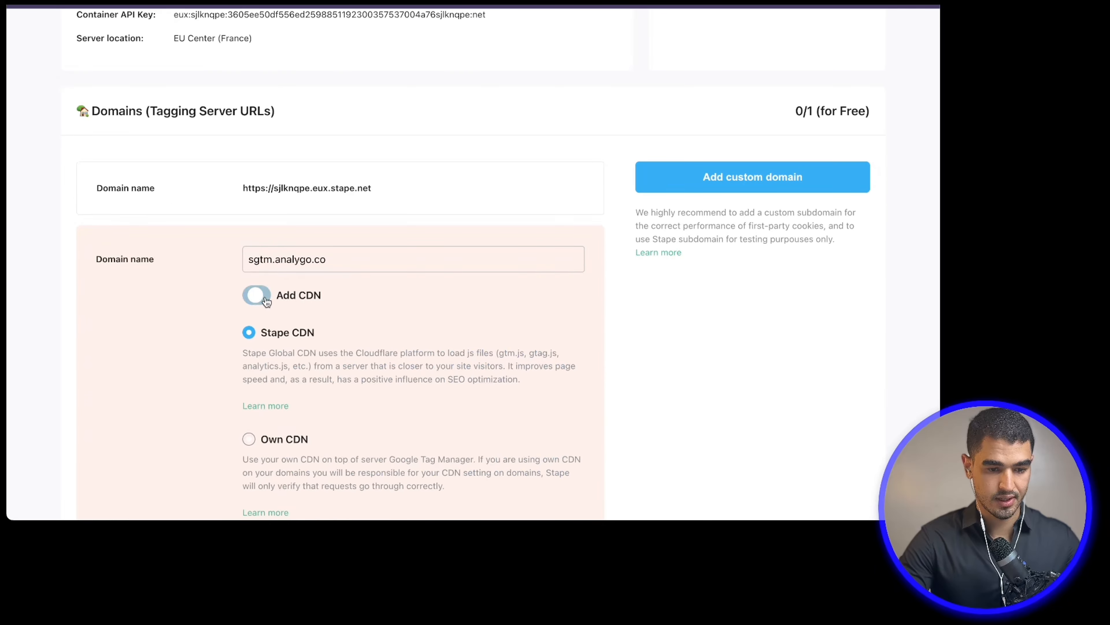
pyautogui.scroll(-5, 321, 309)
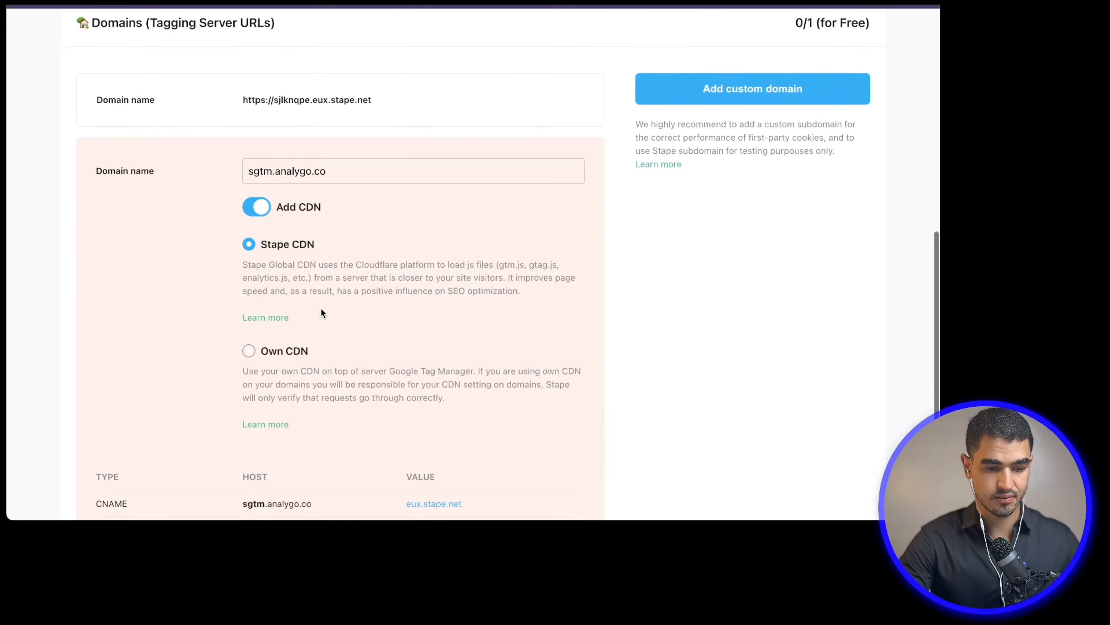
pyautogui.scroll(-1, 249, 192)
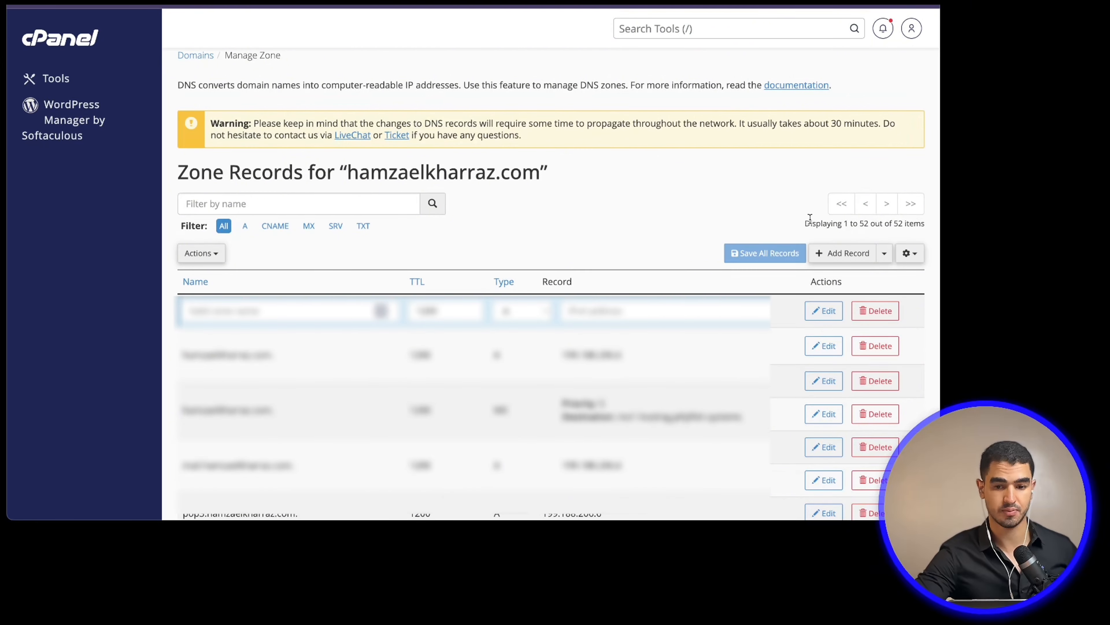
# - In cPanel's zone records, add a CNAME record with the name ssgtm.analygo.co
pyautogui.click(838, 253)
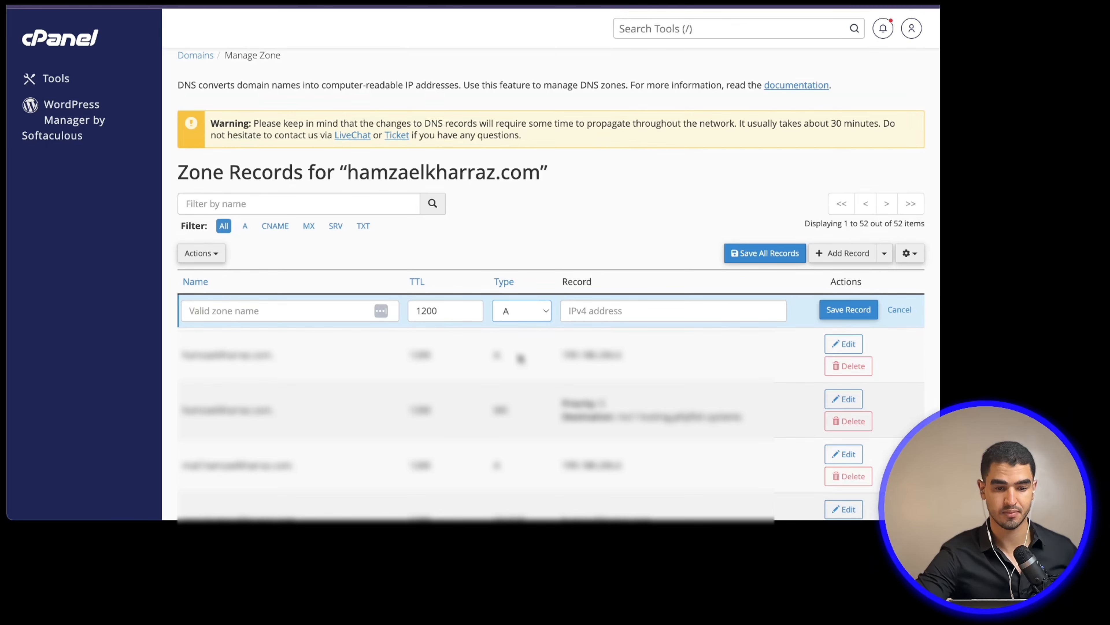
pyautogui.click(515, 356)
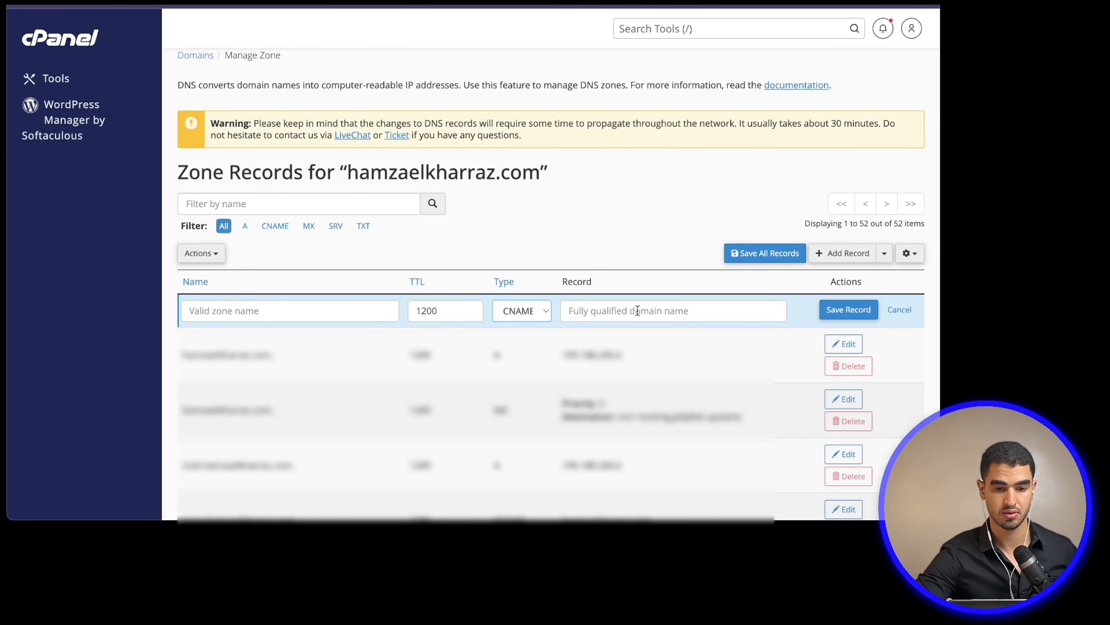
pyautogui.click(637, 310)
pyautogui.click(317, 310)
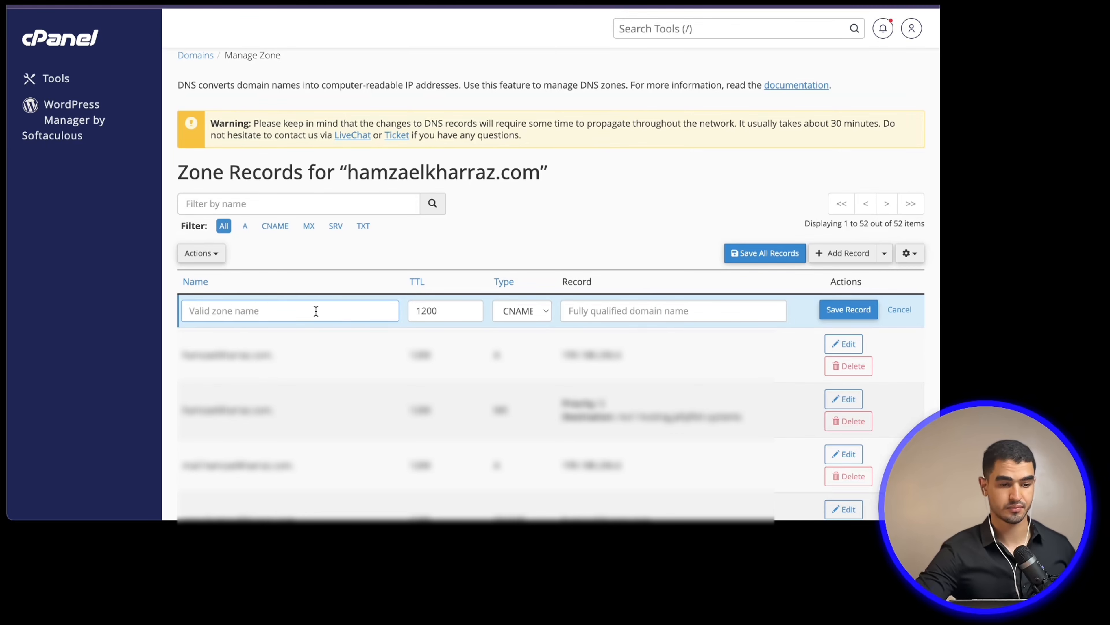
pyautogui.write('ssgtm.analygo.co.')
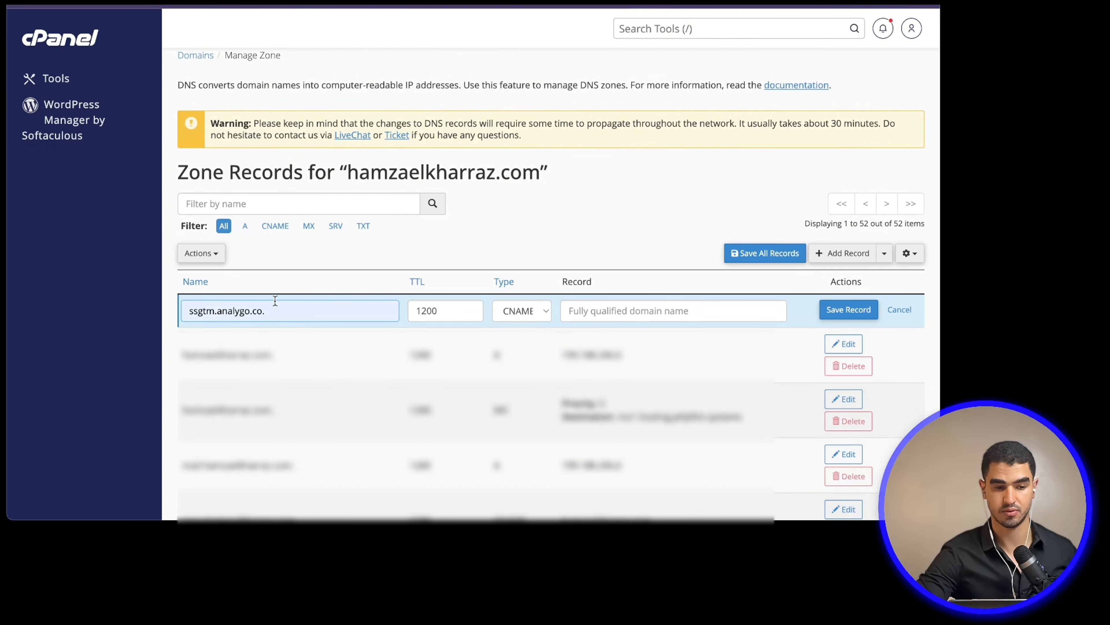
# - Copy the first CNAME value, eux.stape.net, from Stape into the new cPanel record's target and save the record
pyautogui.click(646, 309)
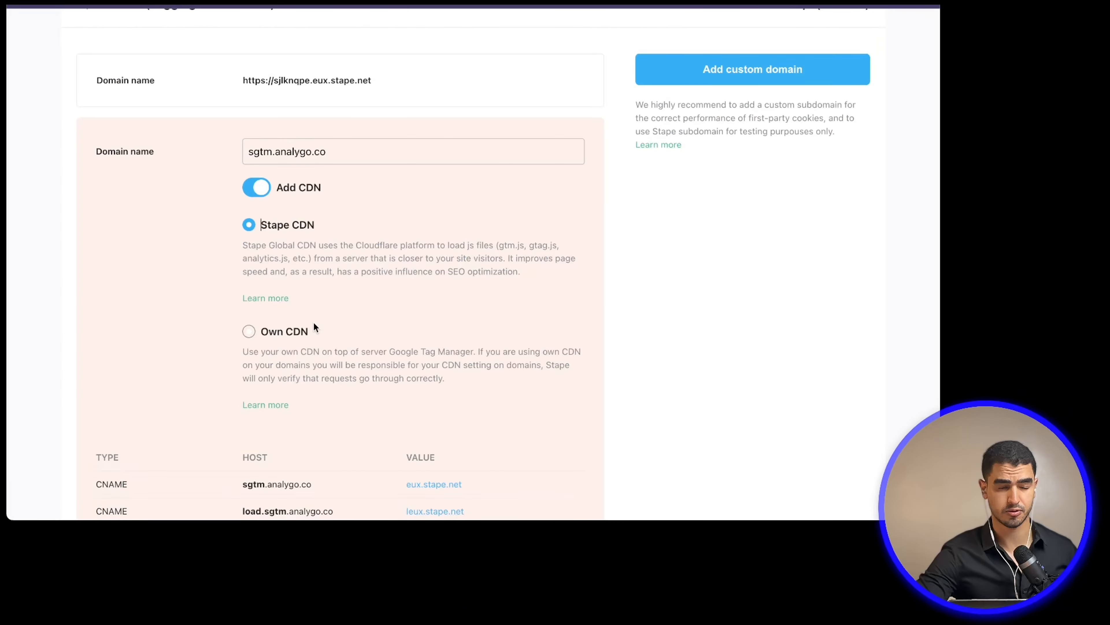
pyautogui.scroll(-3, 315, 327)
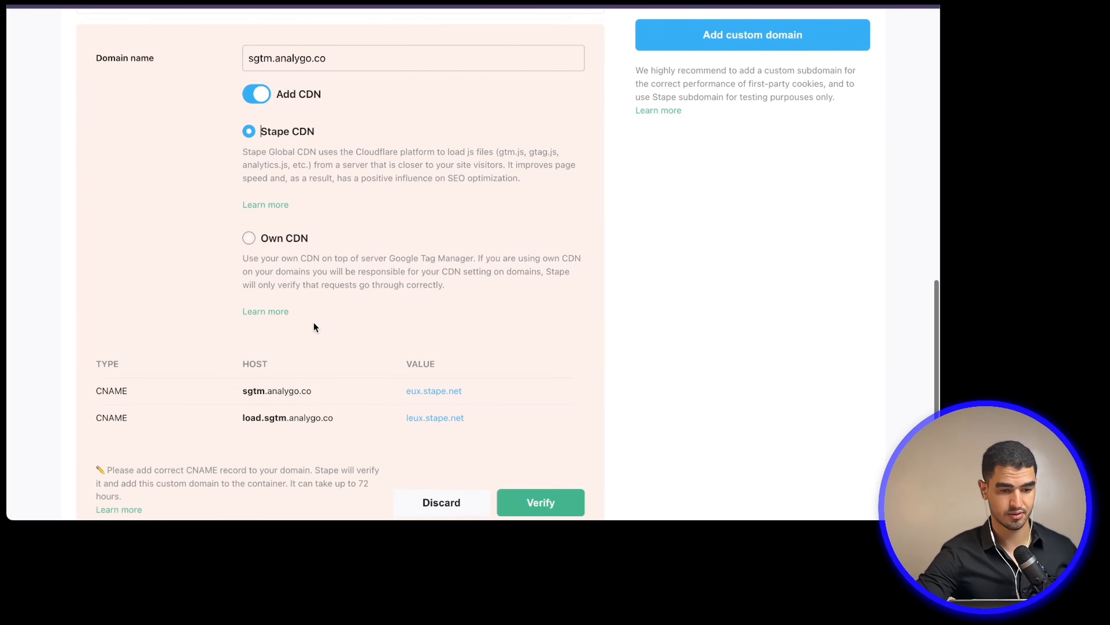
pyautogui.scroll(-2, 273, 394)
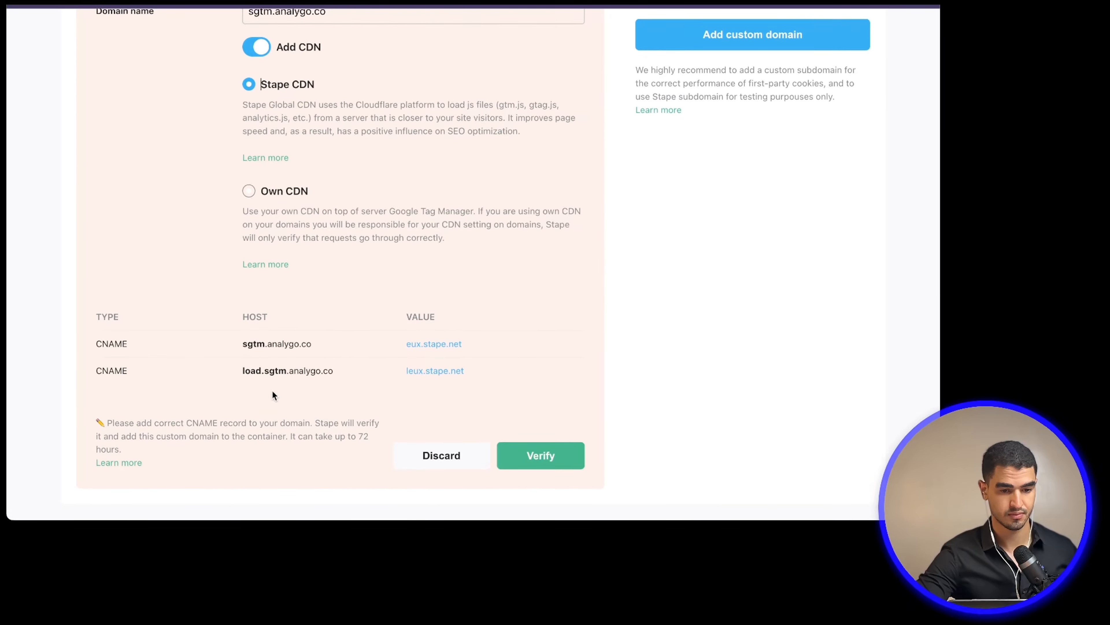
pyautogui.moveTo(472, 345)
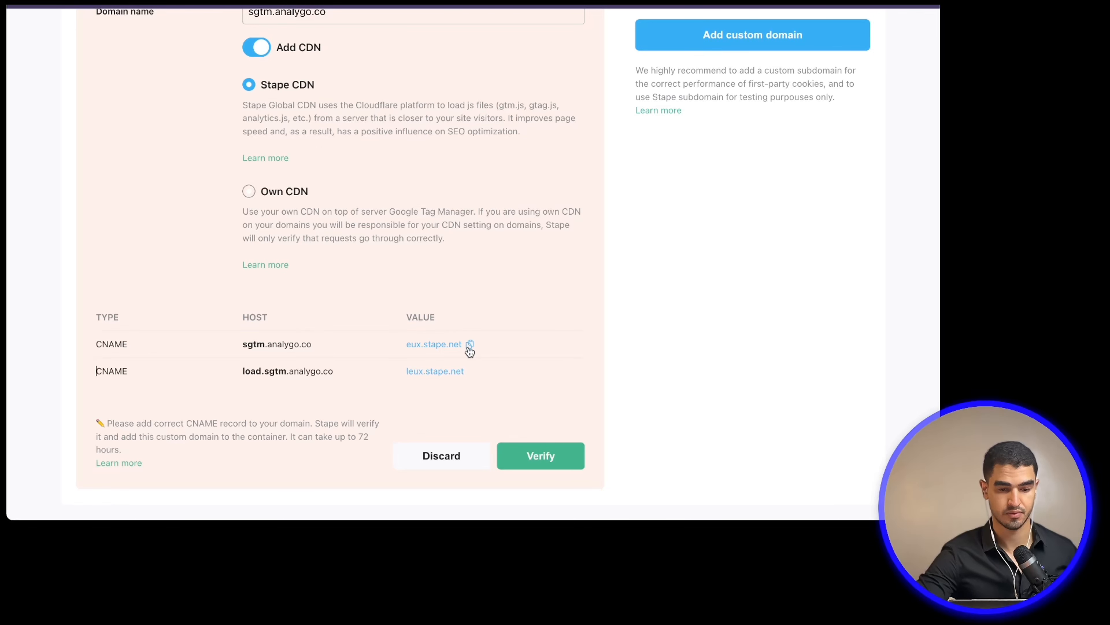
pyautogui.click(469, 346)
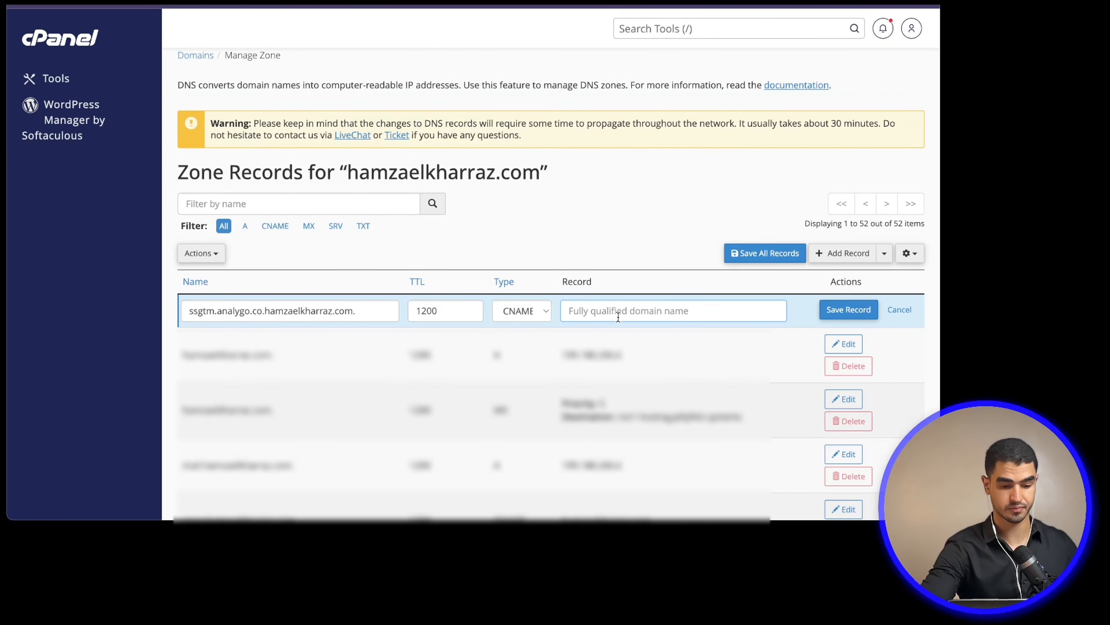
pyautogui.hotkey('ctrl', 'v')
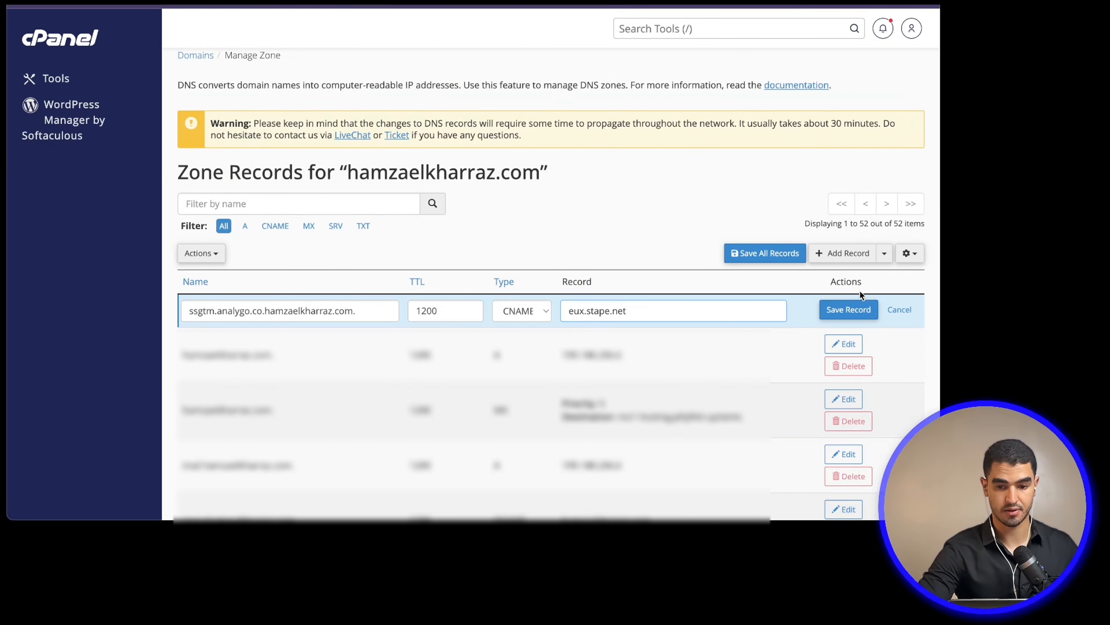
pyautogui.click(849, 309)
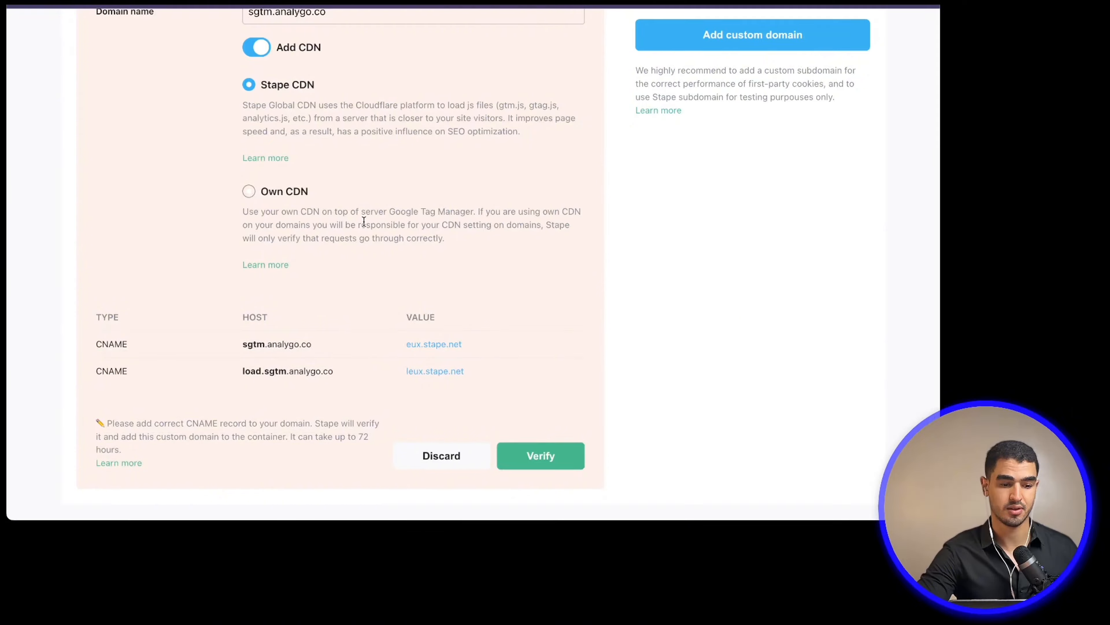
# - Return to Stape and examine the custom domain's status and DNS entries in the Stape ANALYGO container
pyautogui.scroll(5, 363, 220)
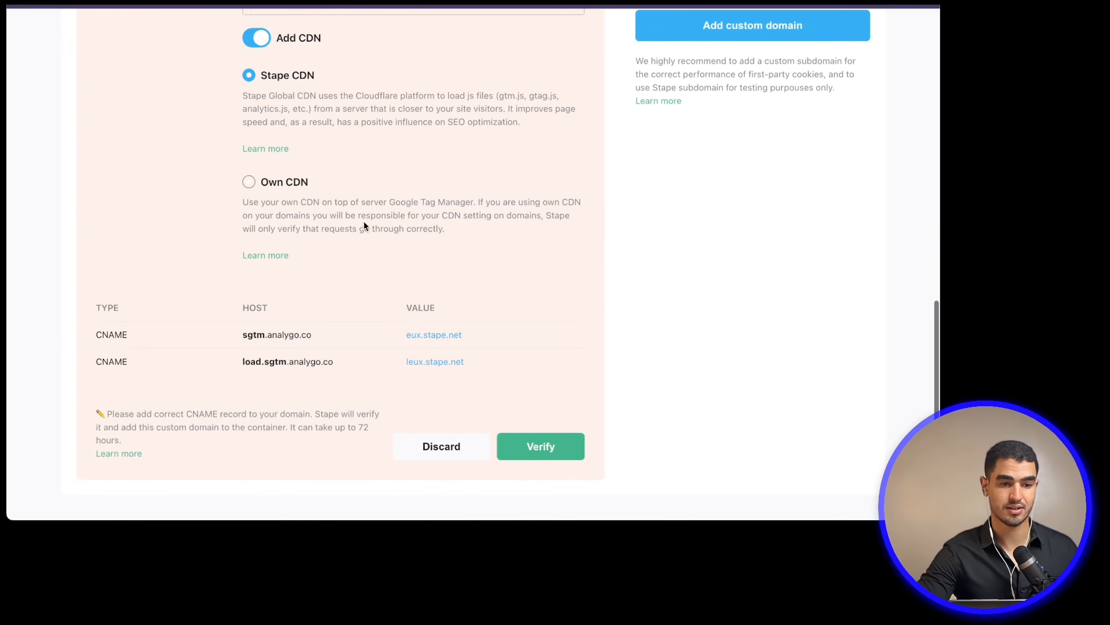
pyautogui.scroll(2, 363, 220)
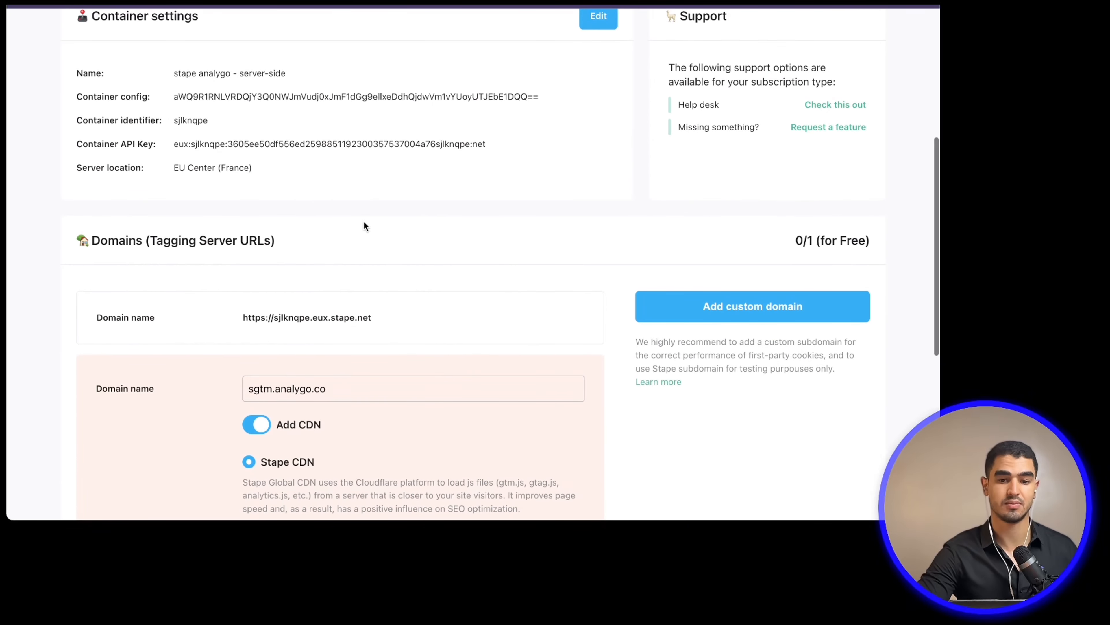
pyautogui.scroll(-4, 363, 220)
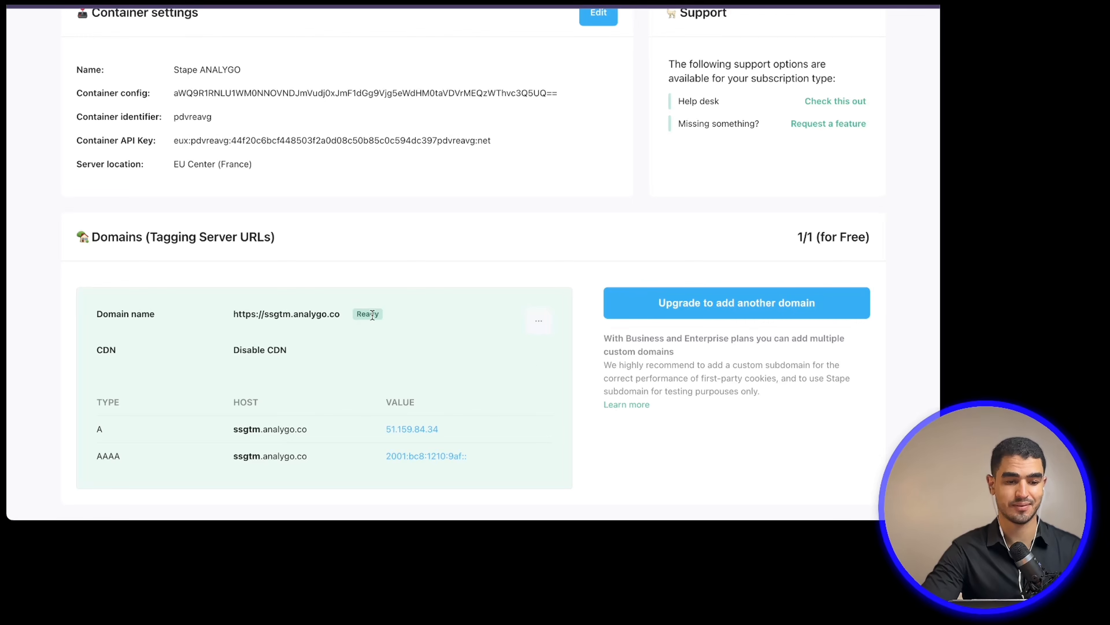
pyautogui.click(267, 312)
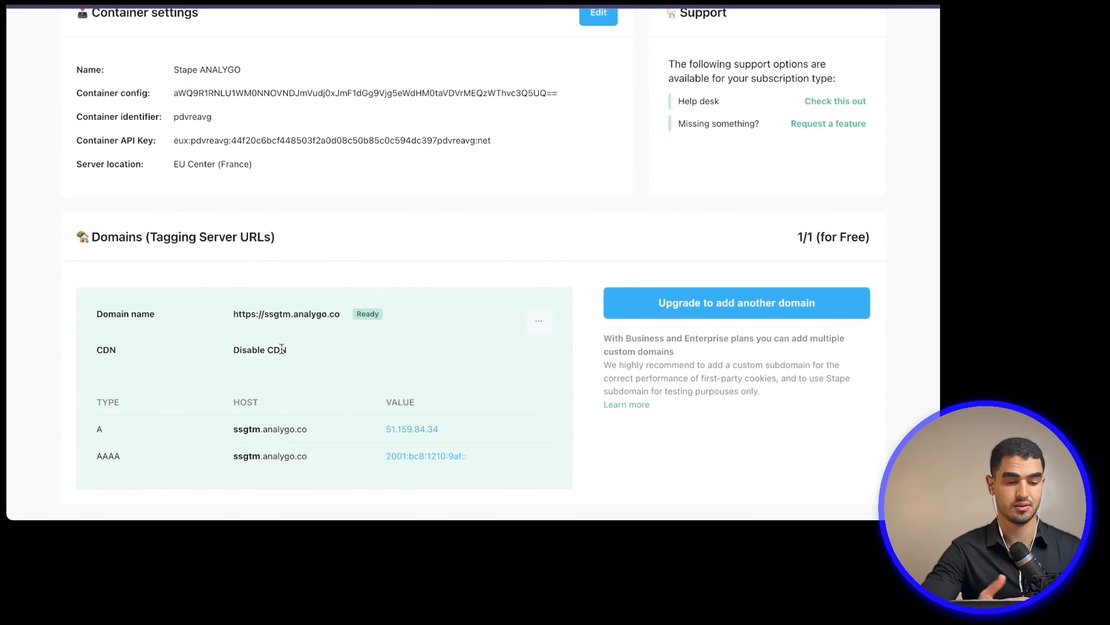
# - Open the configuration of the Custom loader power-up for the Stape ANALYGO container
pyautogui.scroll(3, 282, 349)
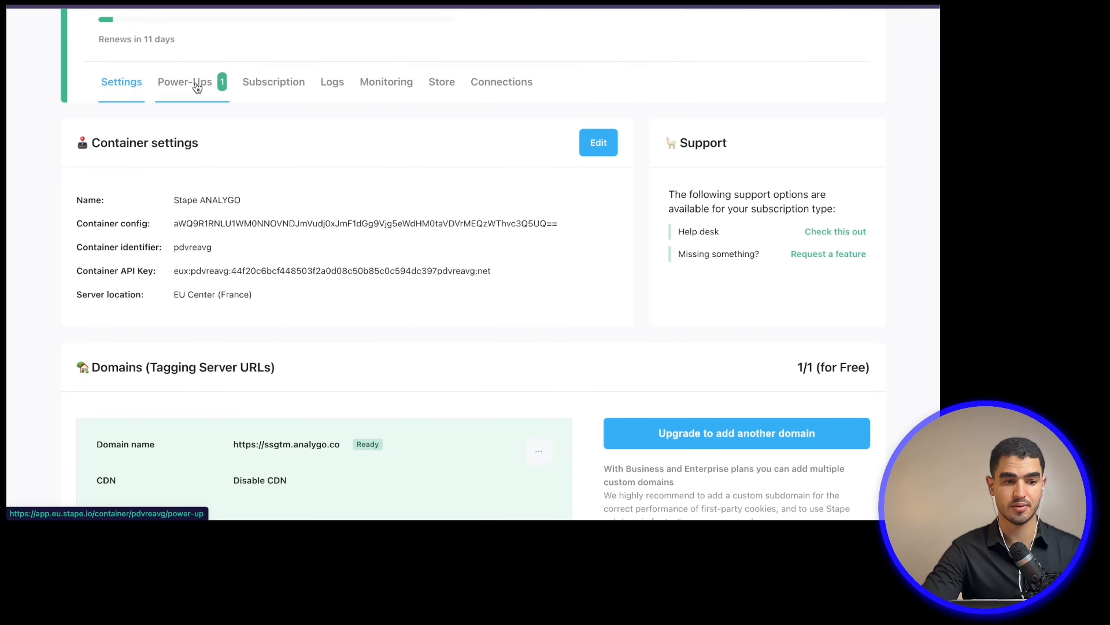
pyautogui.click(196, 84)
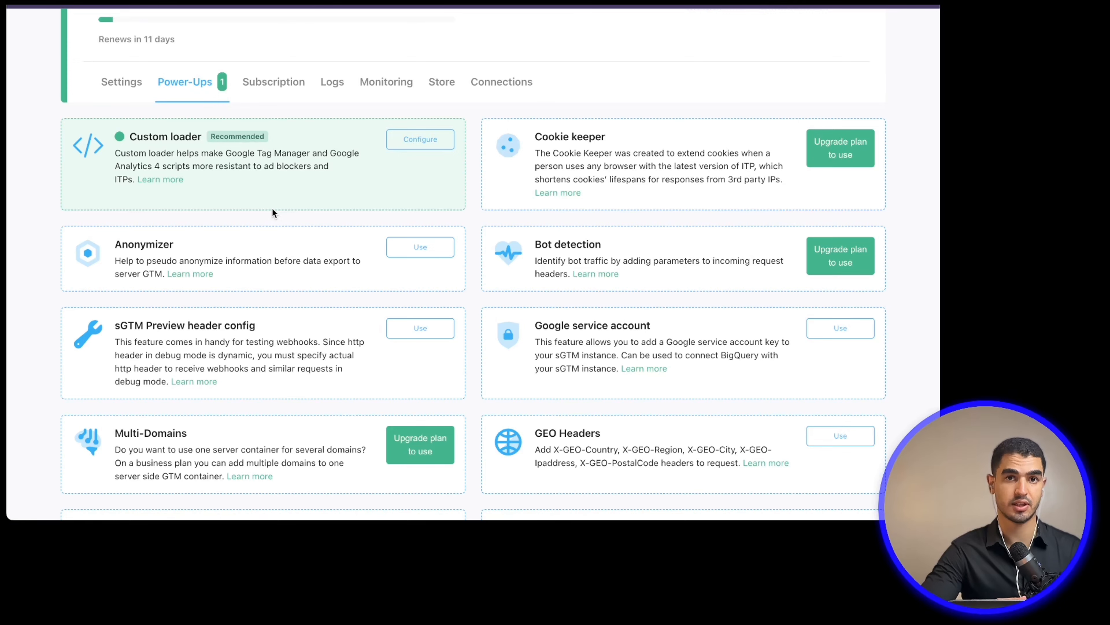
pyautogui.scroll(2, 272, 209)
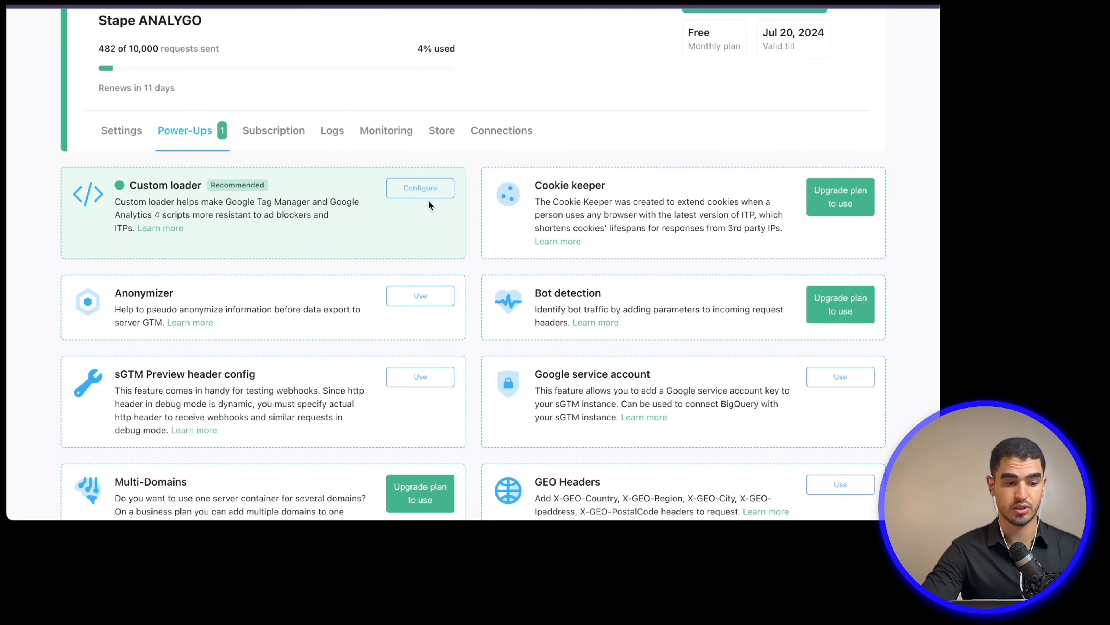
pyautogui.click(412, 195)
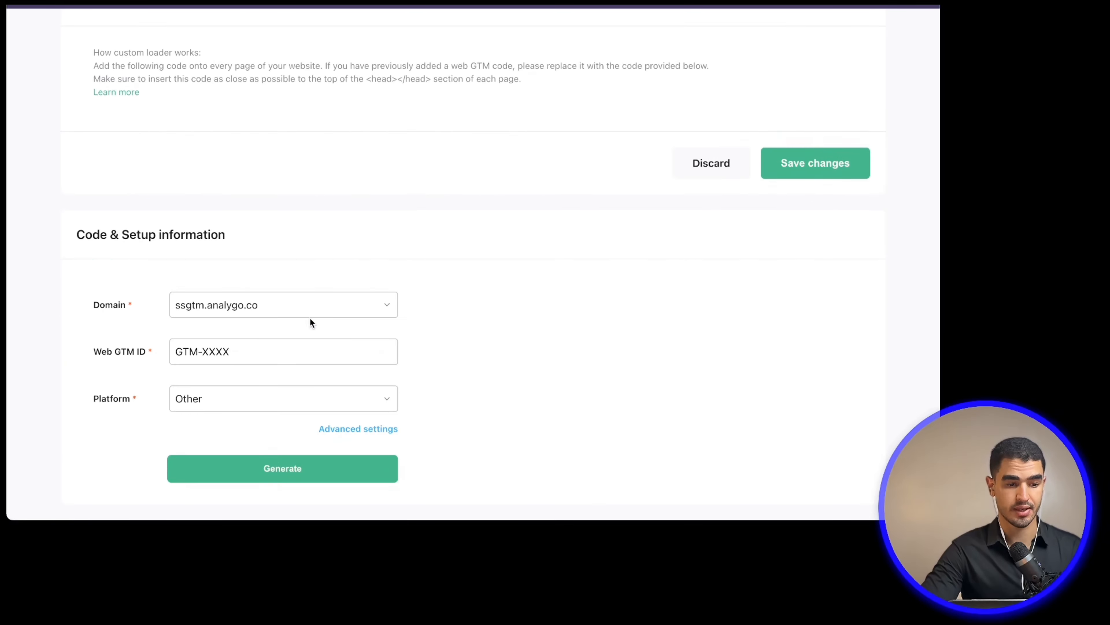
# - Generate the custom loader code for ssgtm.analygo.co with Web GTM ID GTM-XXXX and the platform kept as Other
pyautogui.click(291, 355)
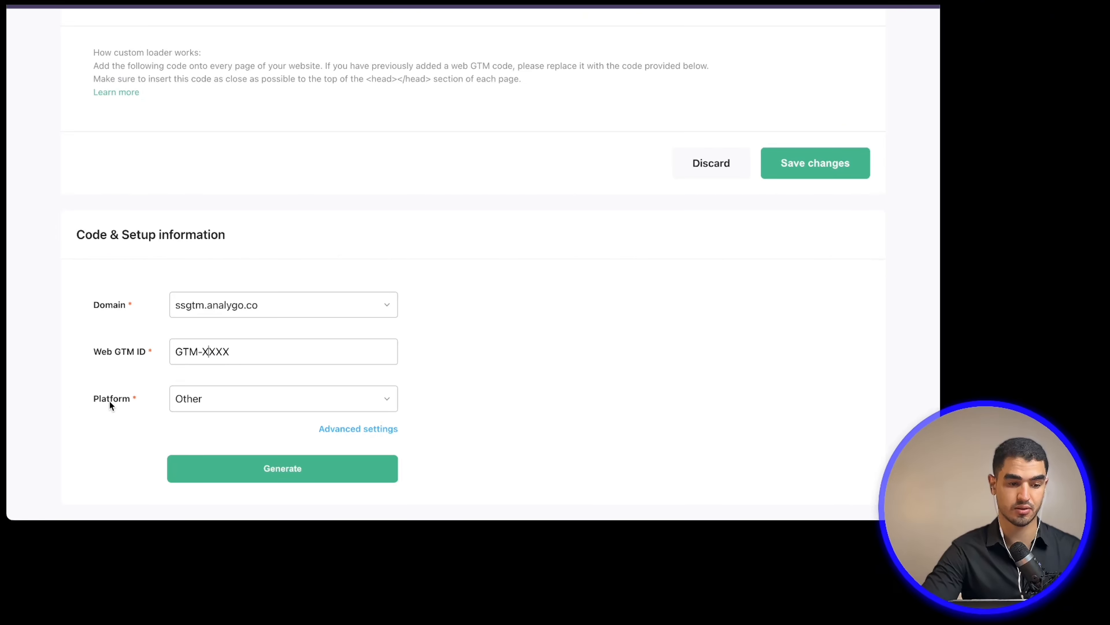
pyautogui.click(221, 398)
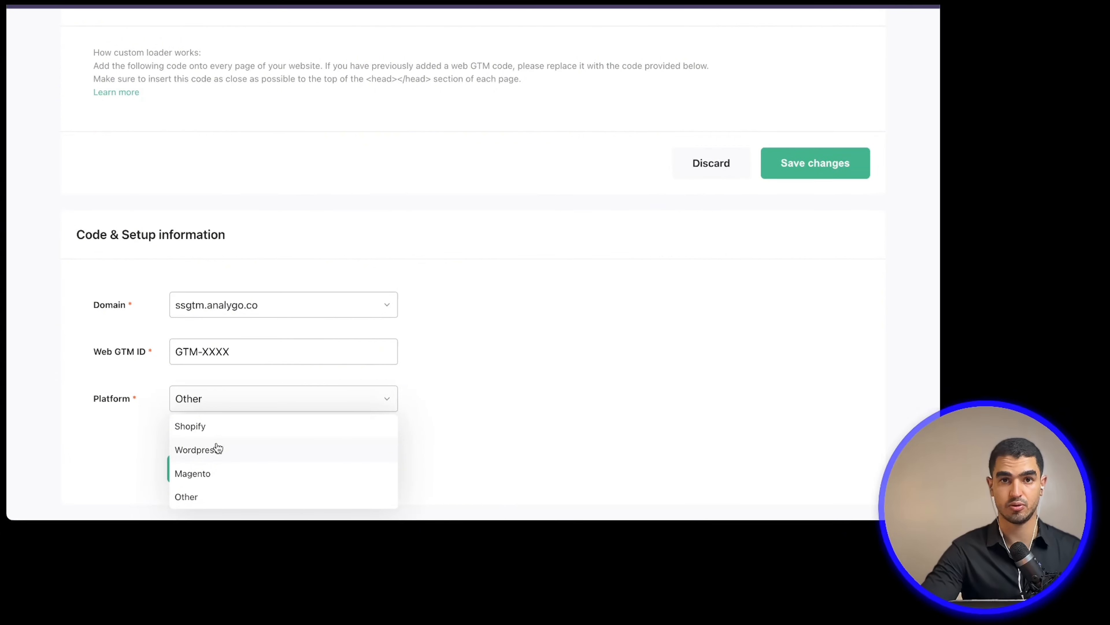
pyautogui.press('Escape')
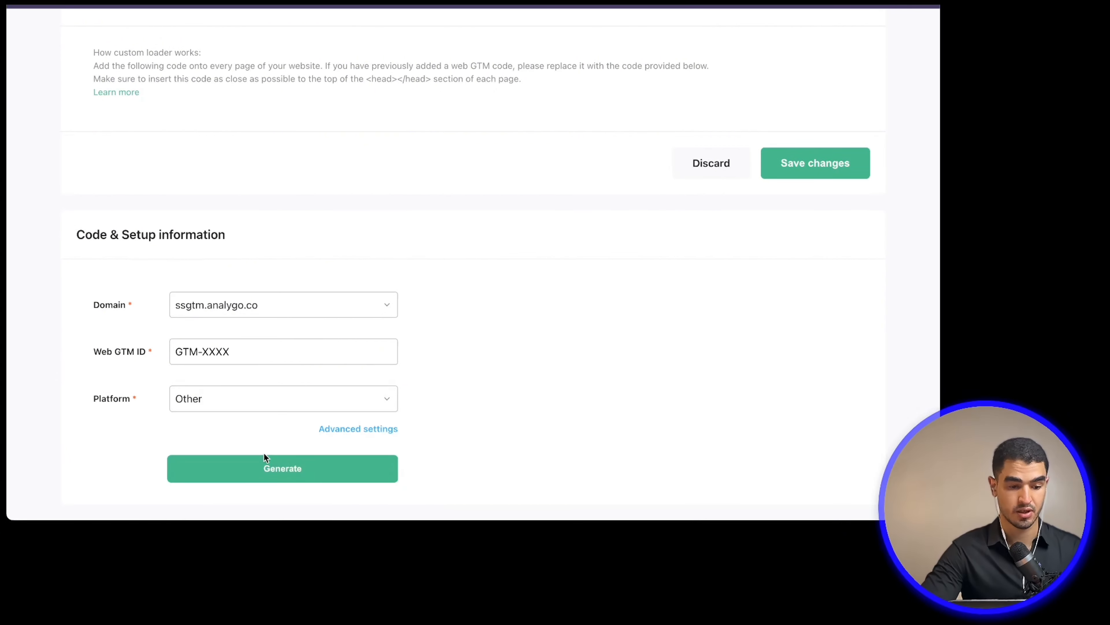
pyautogui.click(260, 471)
pyautogui.scroll(-5, 322, 481)
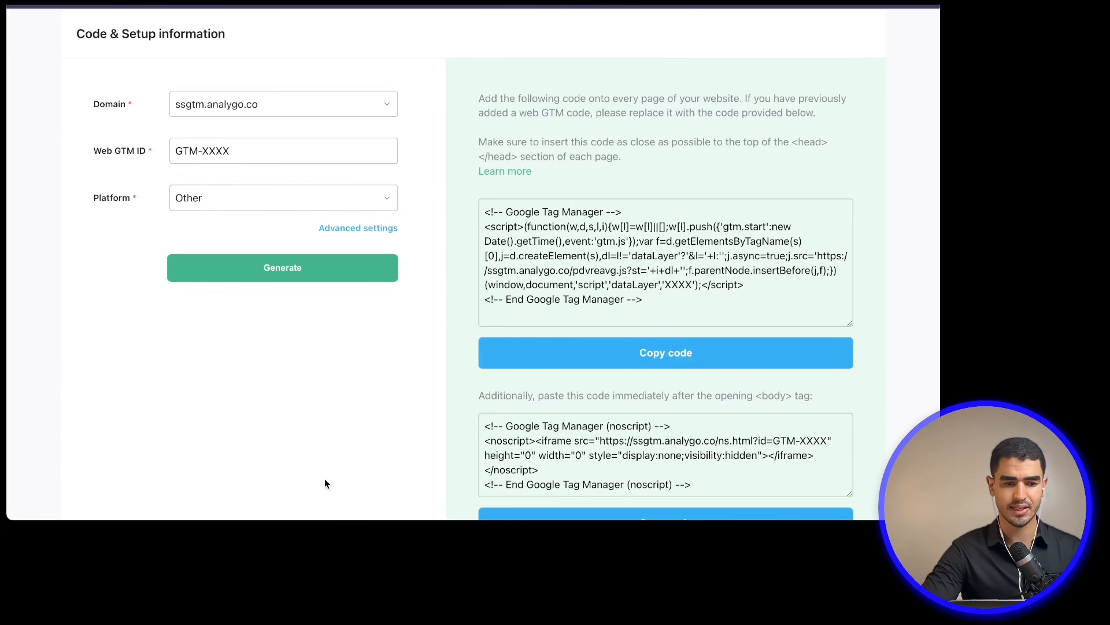
# - In Google Tag Manager, add the custom domain's URL to the stape analygo - server side container's settings as server container URL and save
pyautogui.scroll(-2, 585, 160)
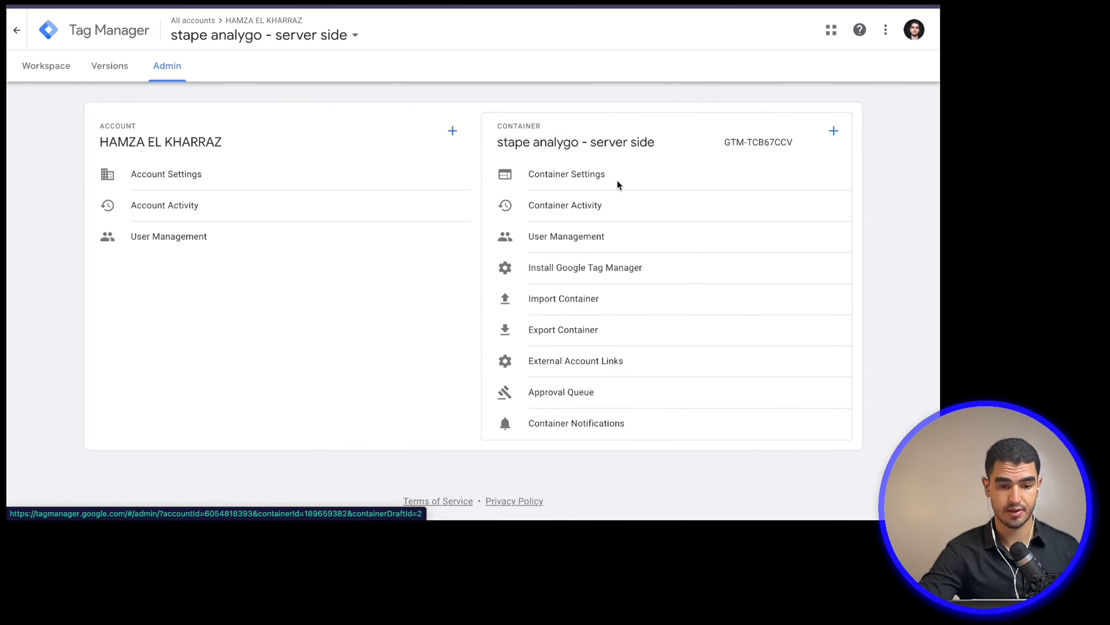
pyautogui.click(586, 170)
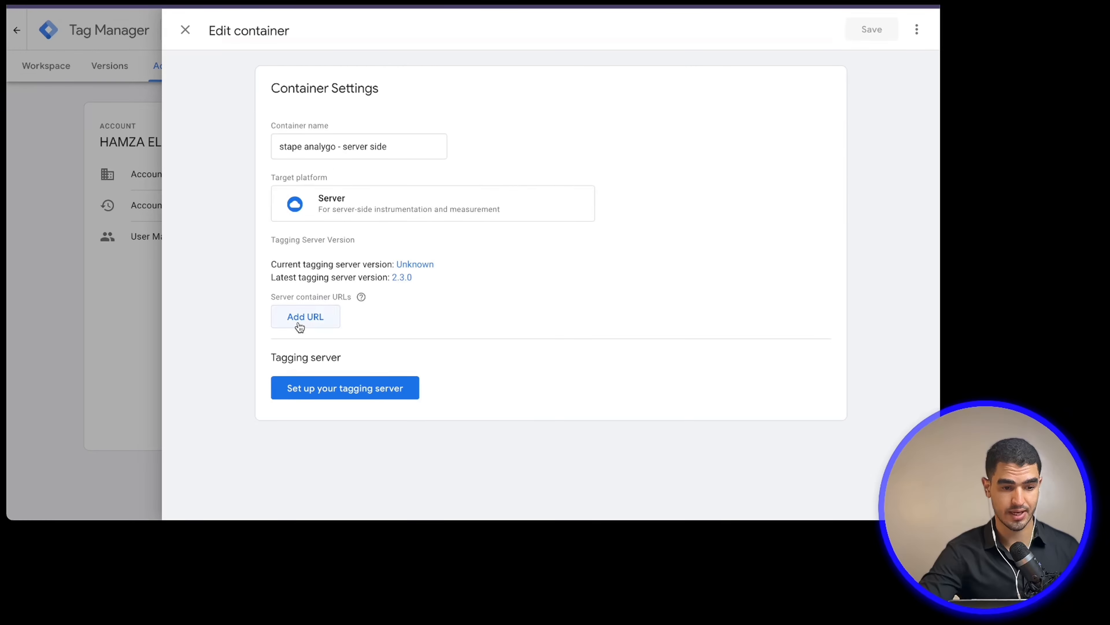
pyautogui.click(310, 318)
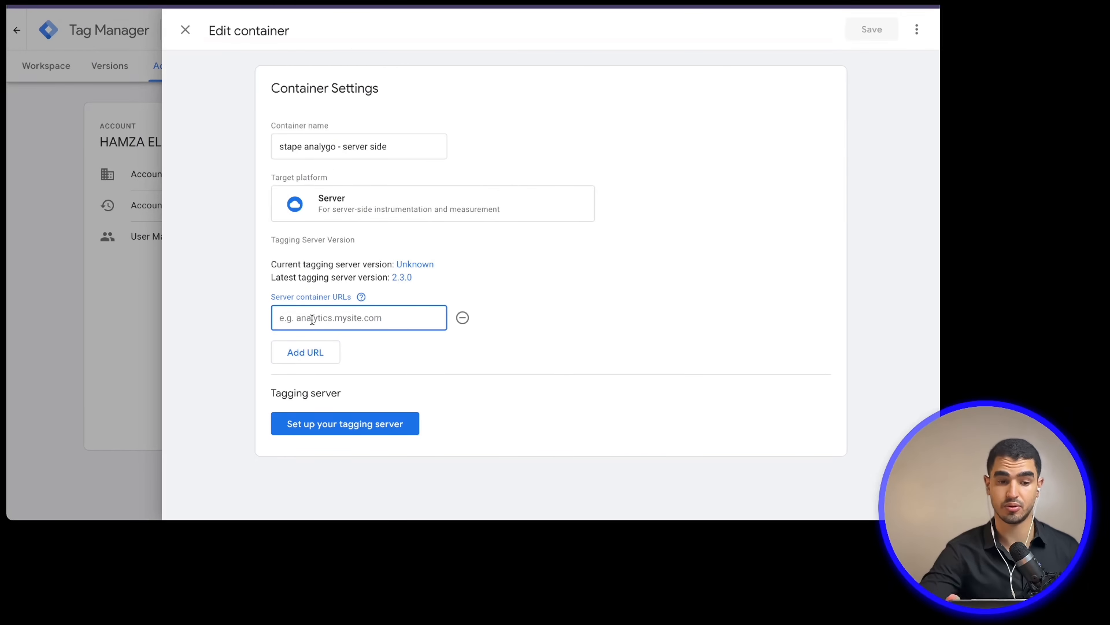
pyautogui.hotkey('ctrl', 'v')
pyautogui.click(858, 38)
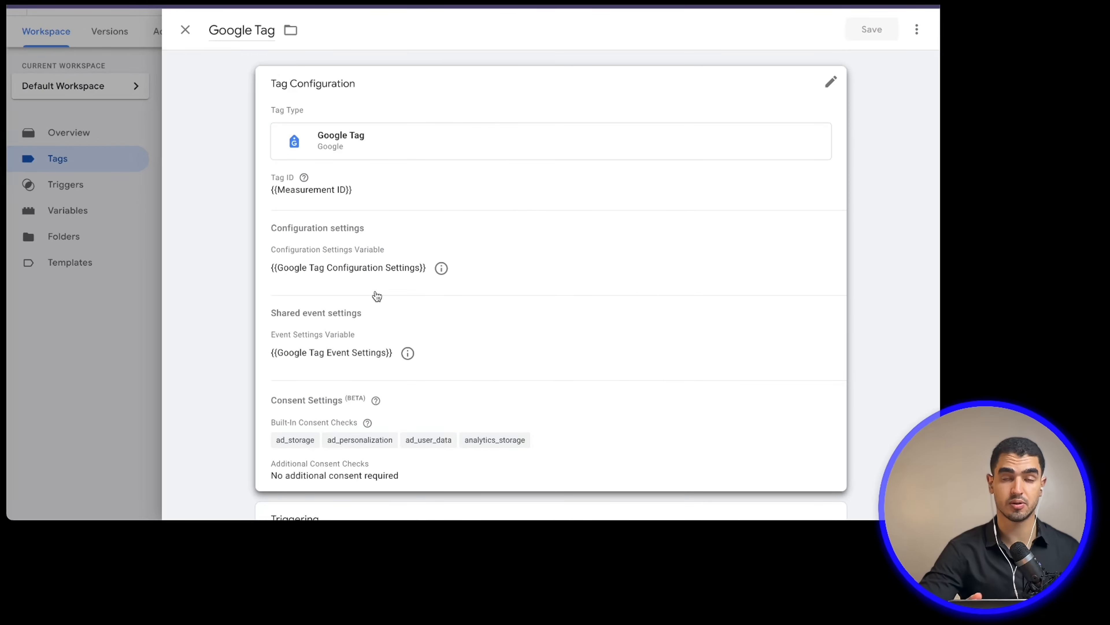
pyautogui.click(415, 268)
pyautogui.click(831, 83)
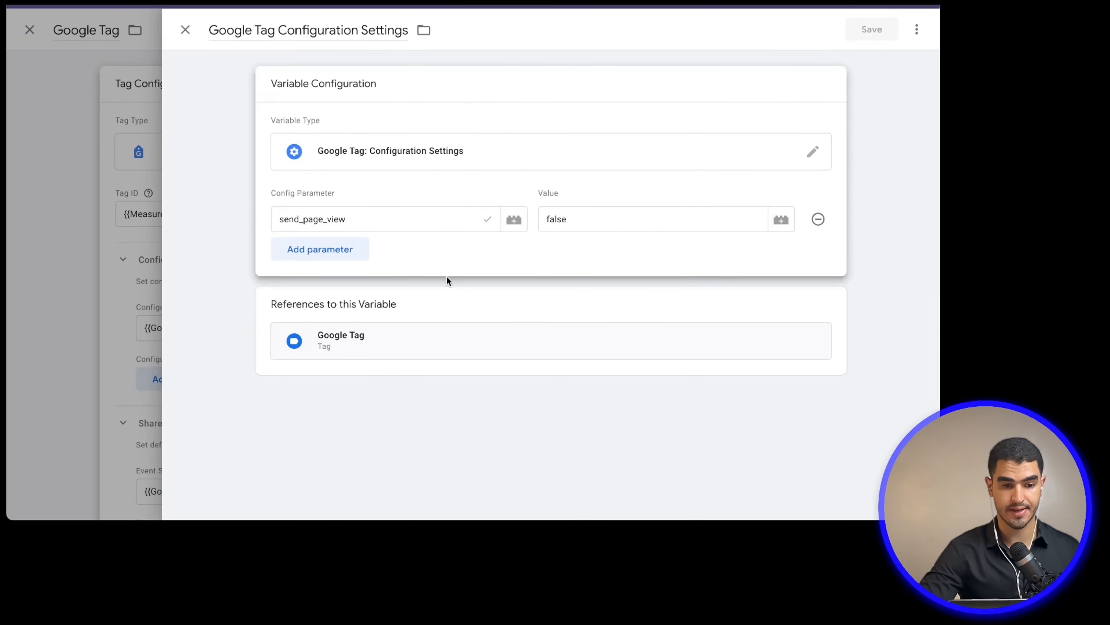
pyautogui.click(349, 250)
pyautogui.click(351, 252)
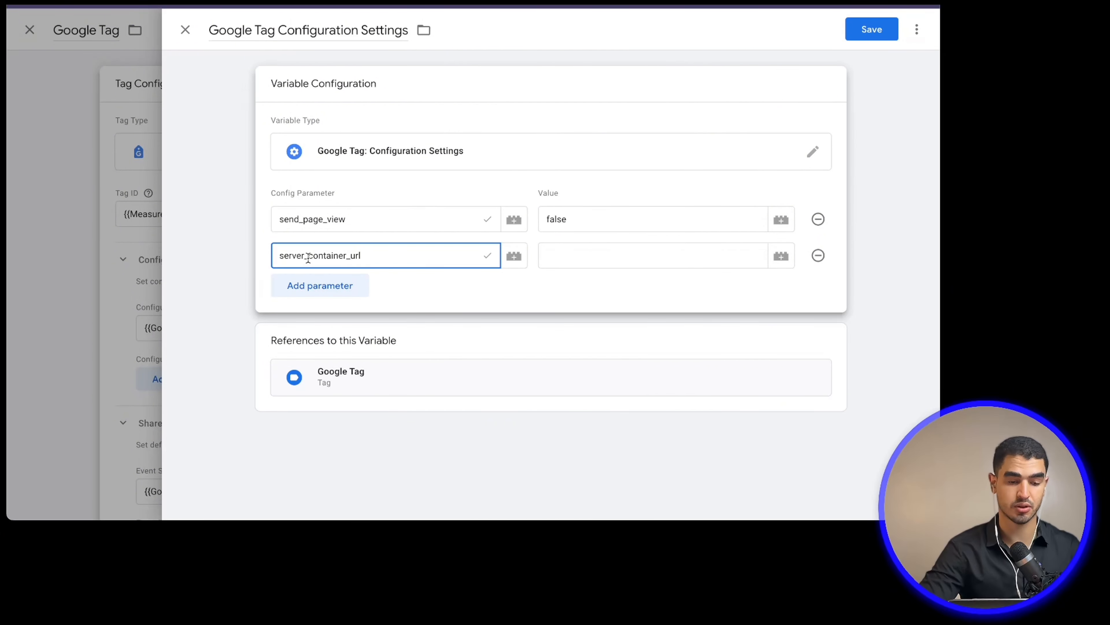
pyautogui.click(606, 245)
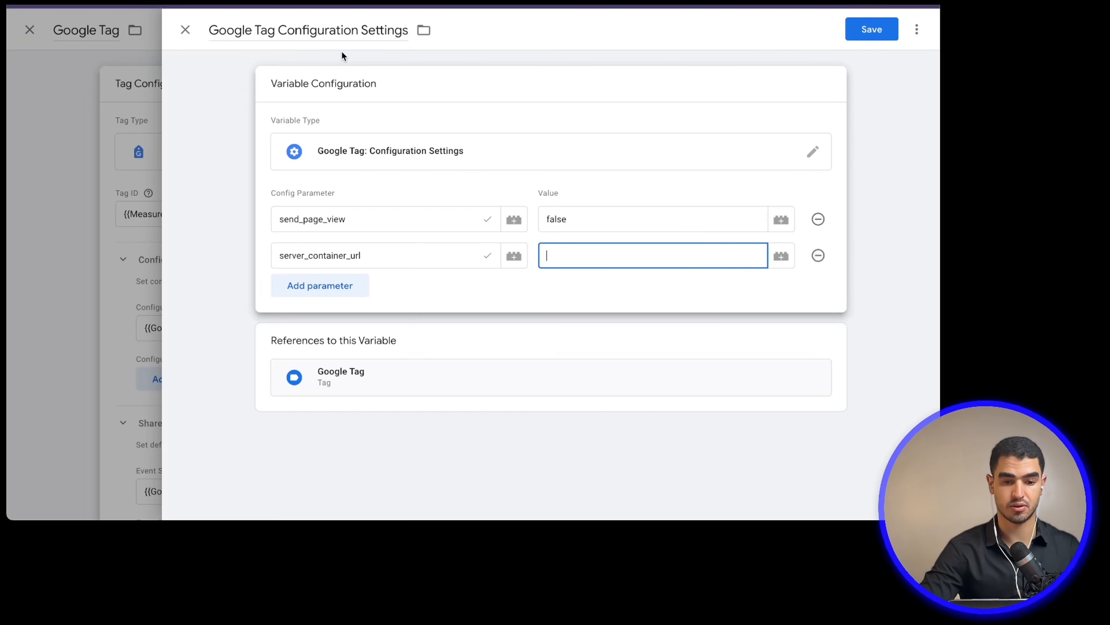
pyautogui.click(871, 28)
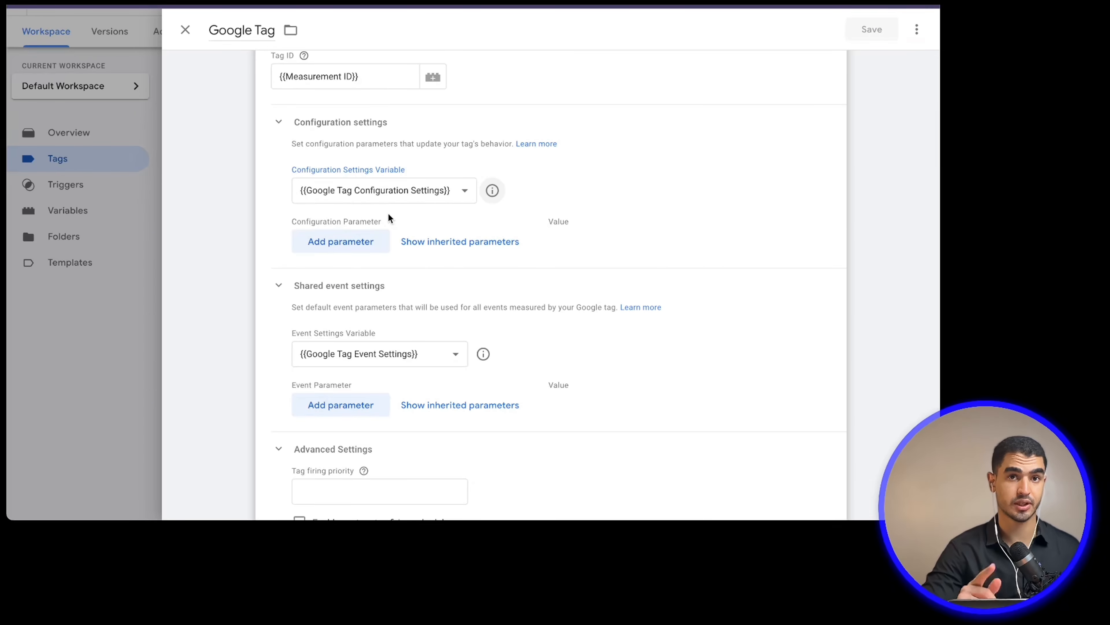
pyautogui.click(483, 353)
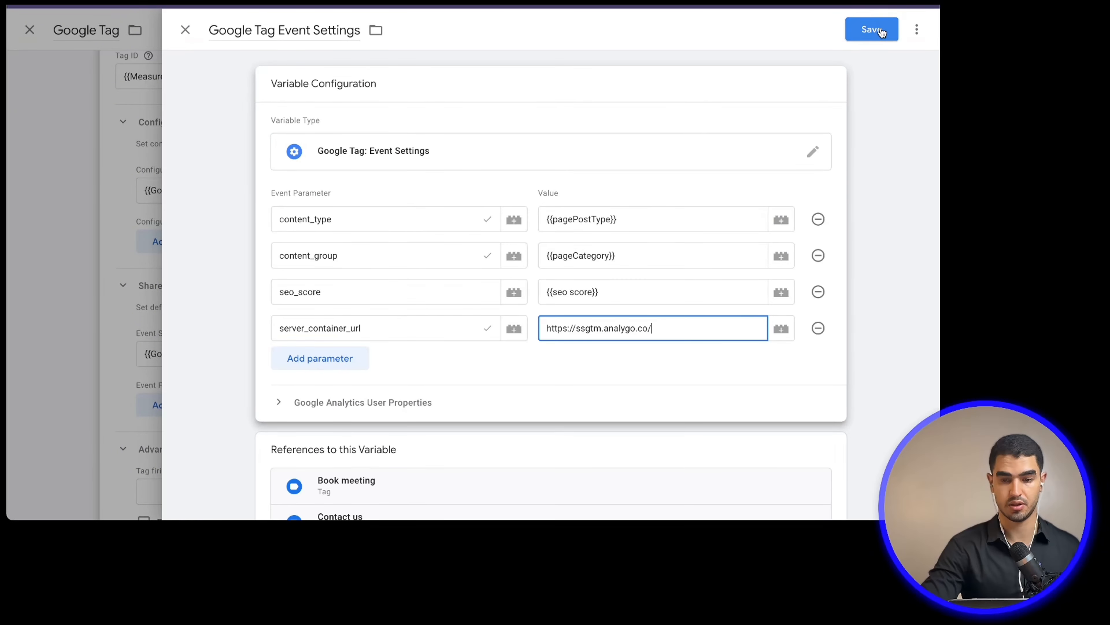
pyautogui.click(872, 29)
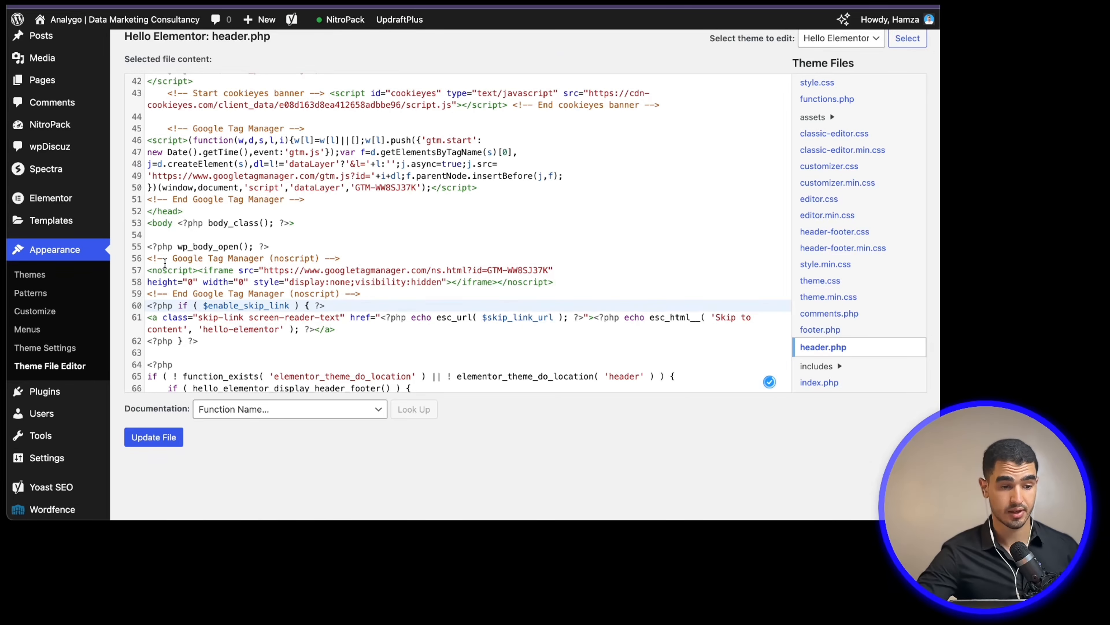
# - In WordPress, delete the Google Tag Manager noscript block below wp_body_open in Hello Elementor's header.php
pyautogui.click(555, 305)
pyautogui.click(147, 235)
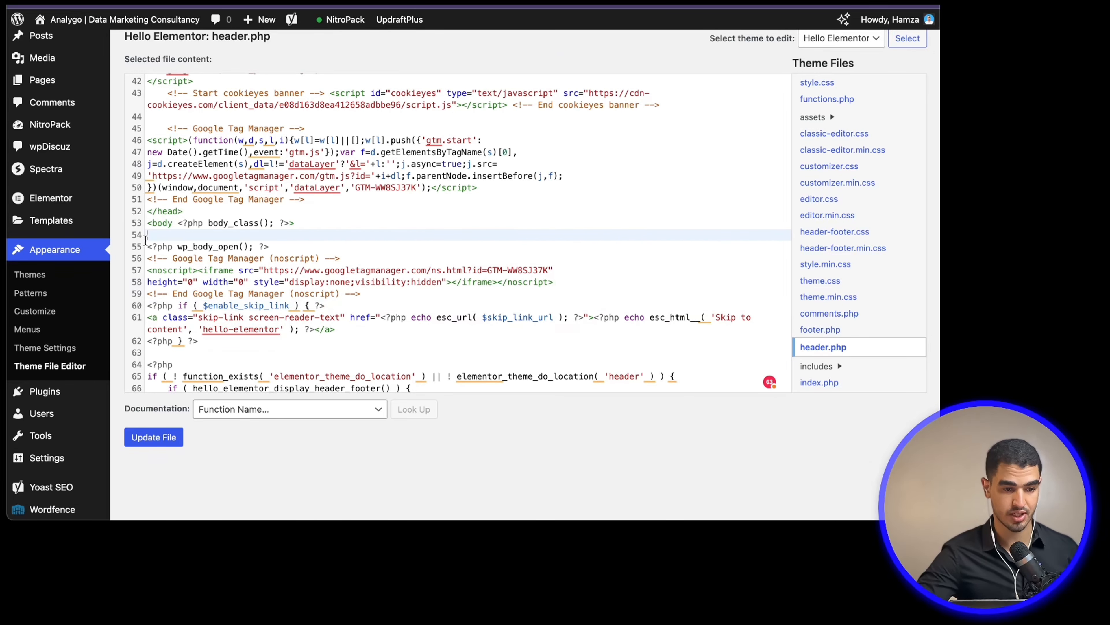
pyautogui.moveTo(147, 258); pyautogui.dragTo(218, 330)
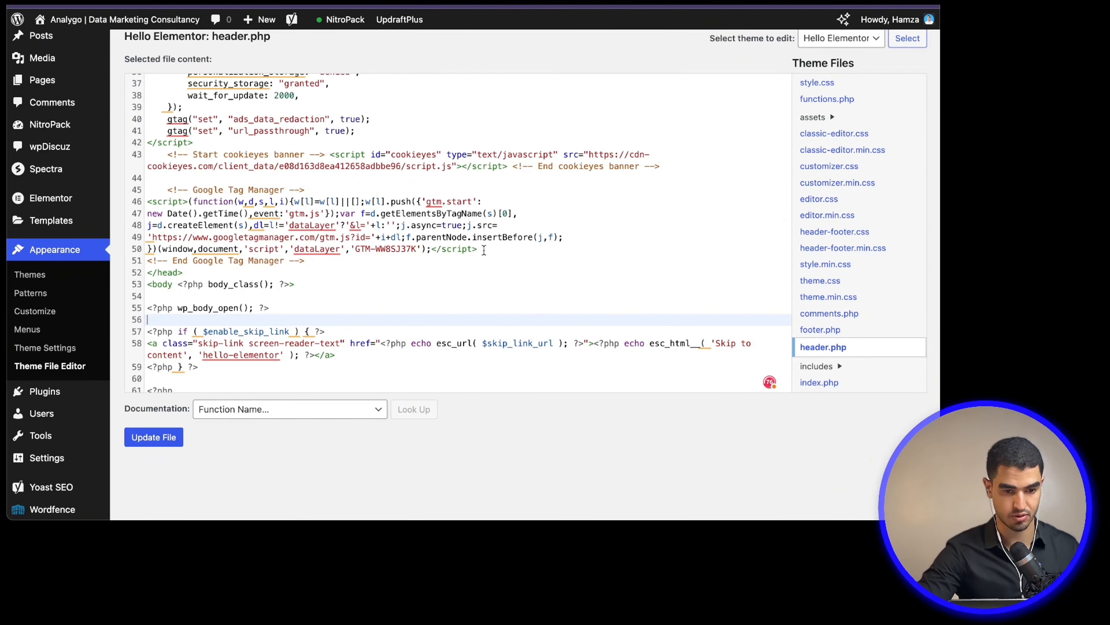
pyautogui.click(352, 247)
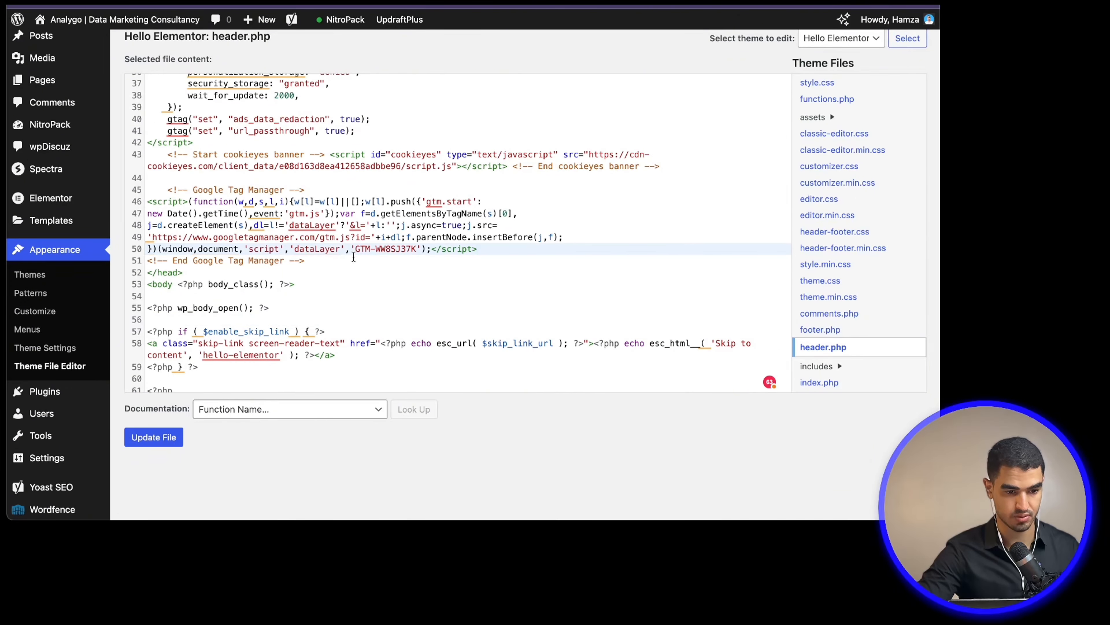
pyautogui.scroll(-3, 250, 234)
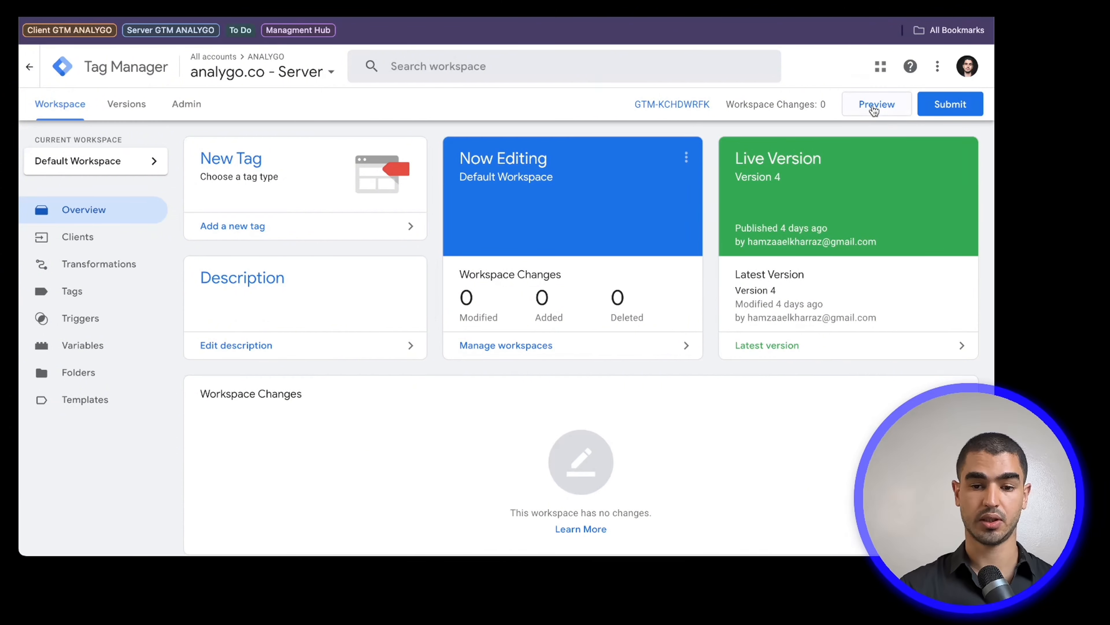
# - Preview the analygo.co - Server container in Tag Manager and examine the tags fired for the page_view event
pyautogui.click(868, 105)
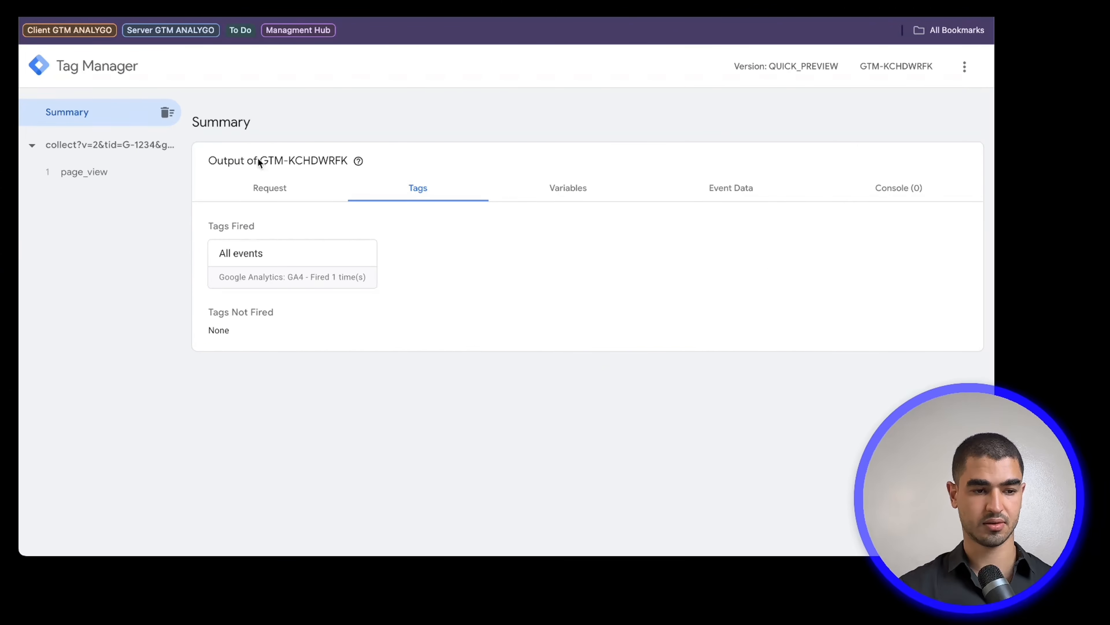
pyautogui.click(120, 178)
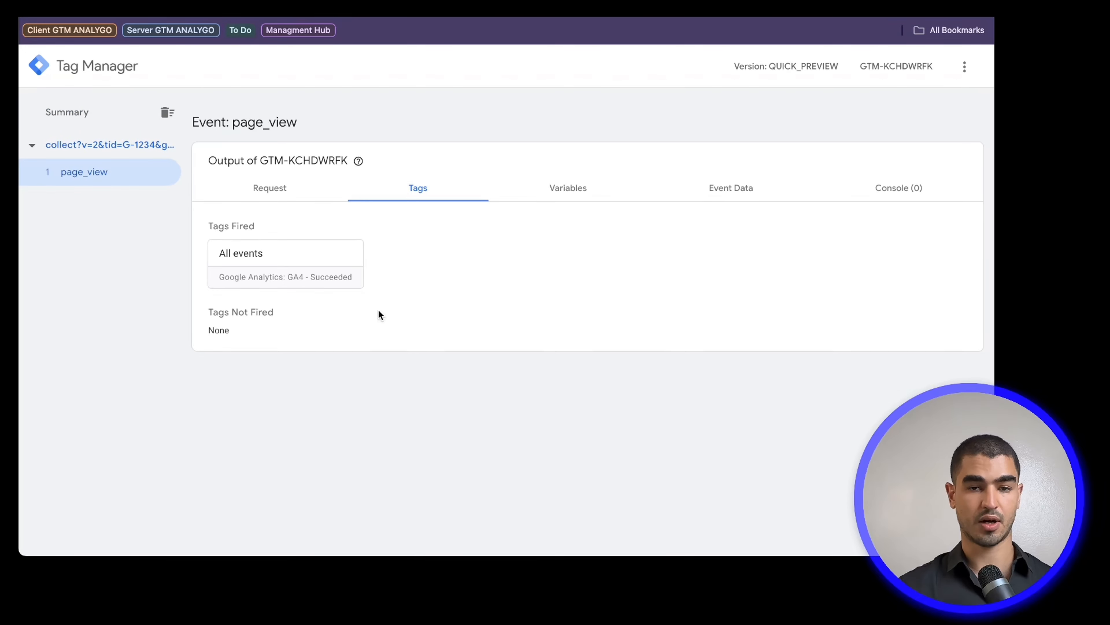